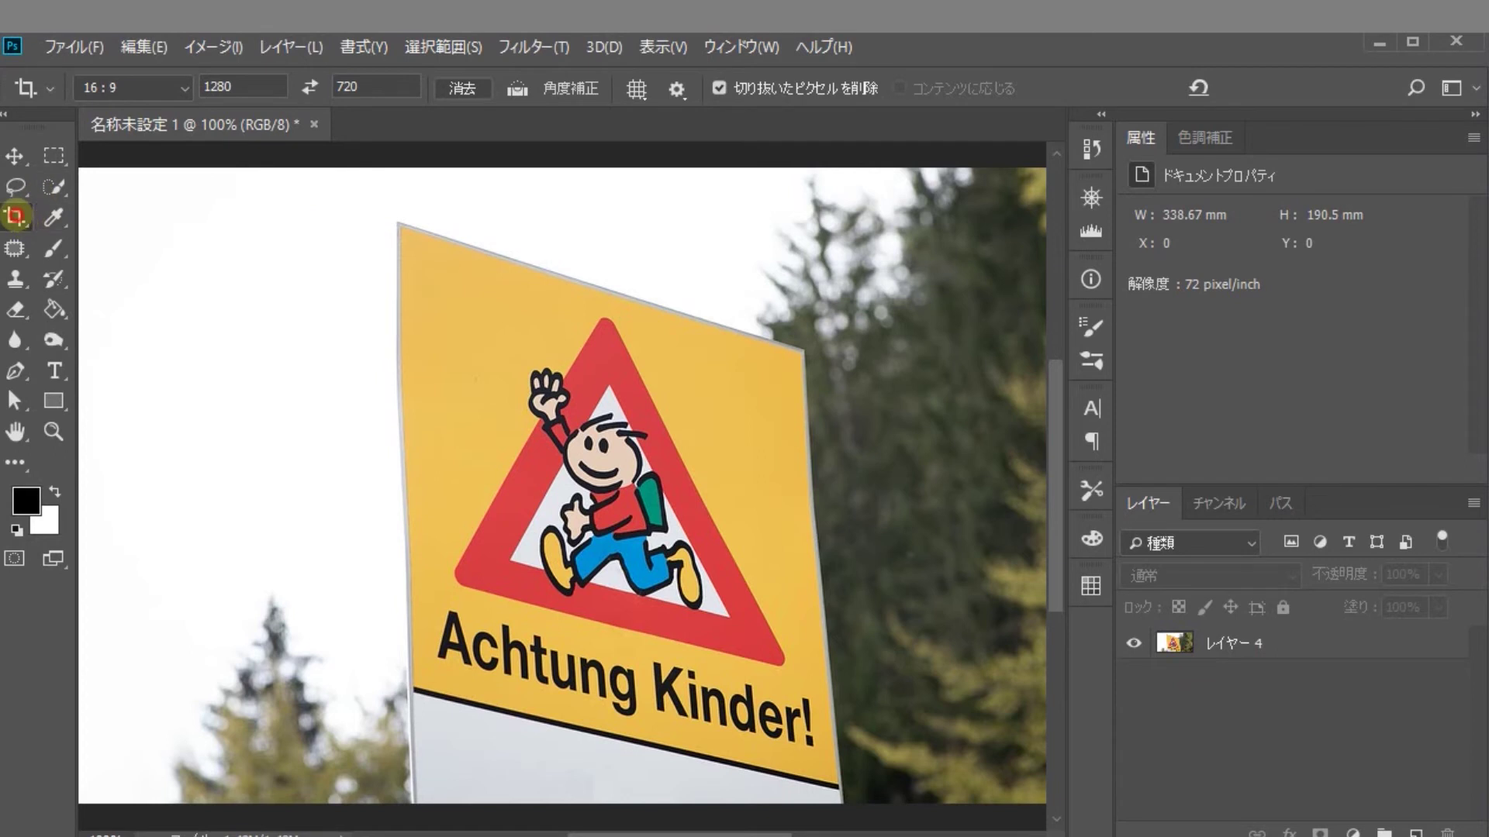
Perspective-crop the Achtung Kinder! sign by framing its four corners, then commit the crop
left_click(15, 217)
left_click(124, 236)
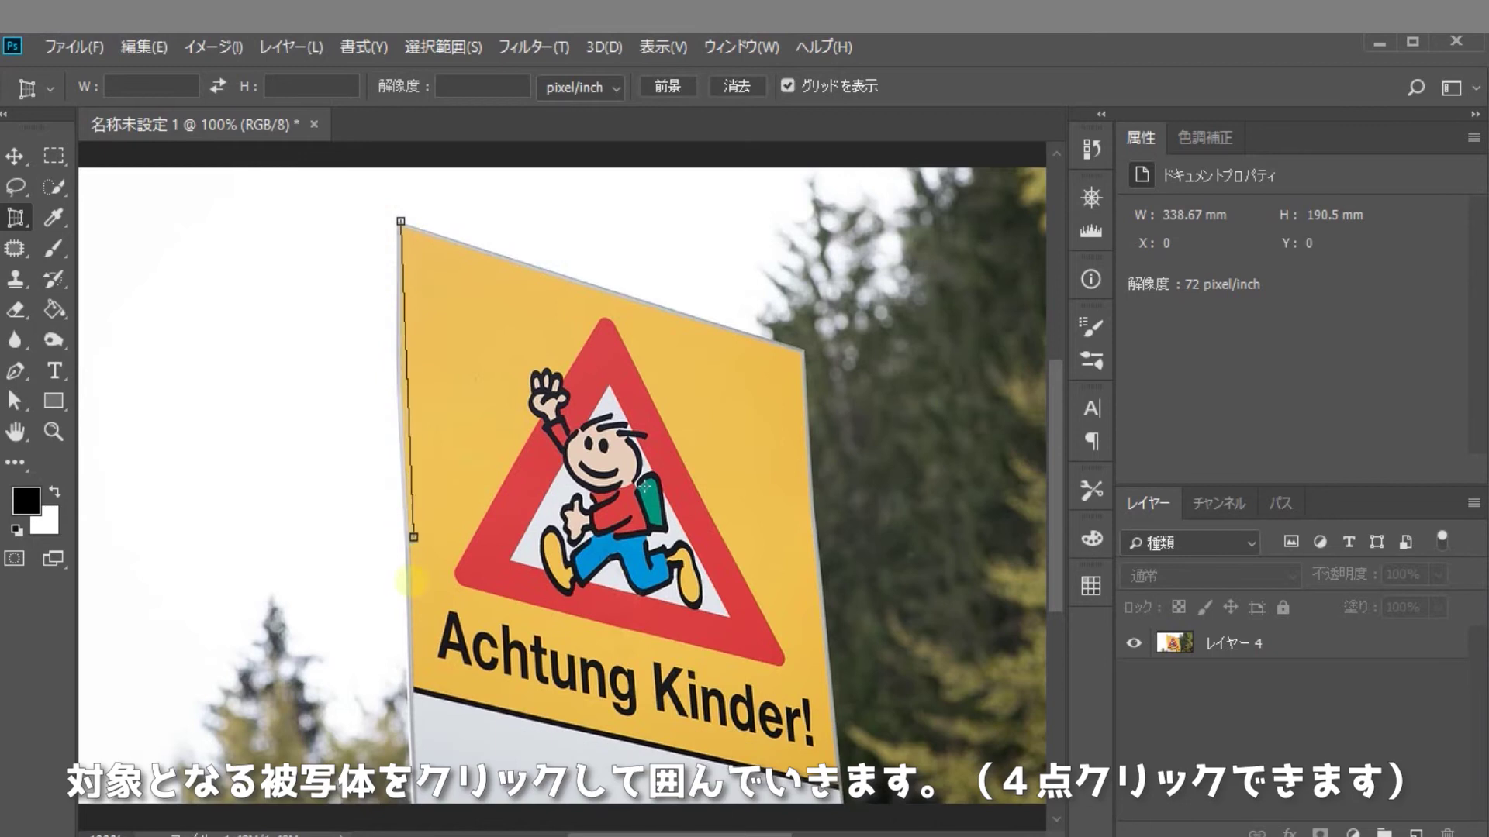
left_click(407, 682)
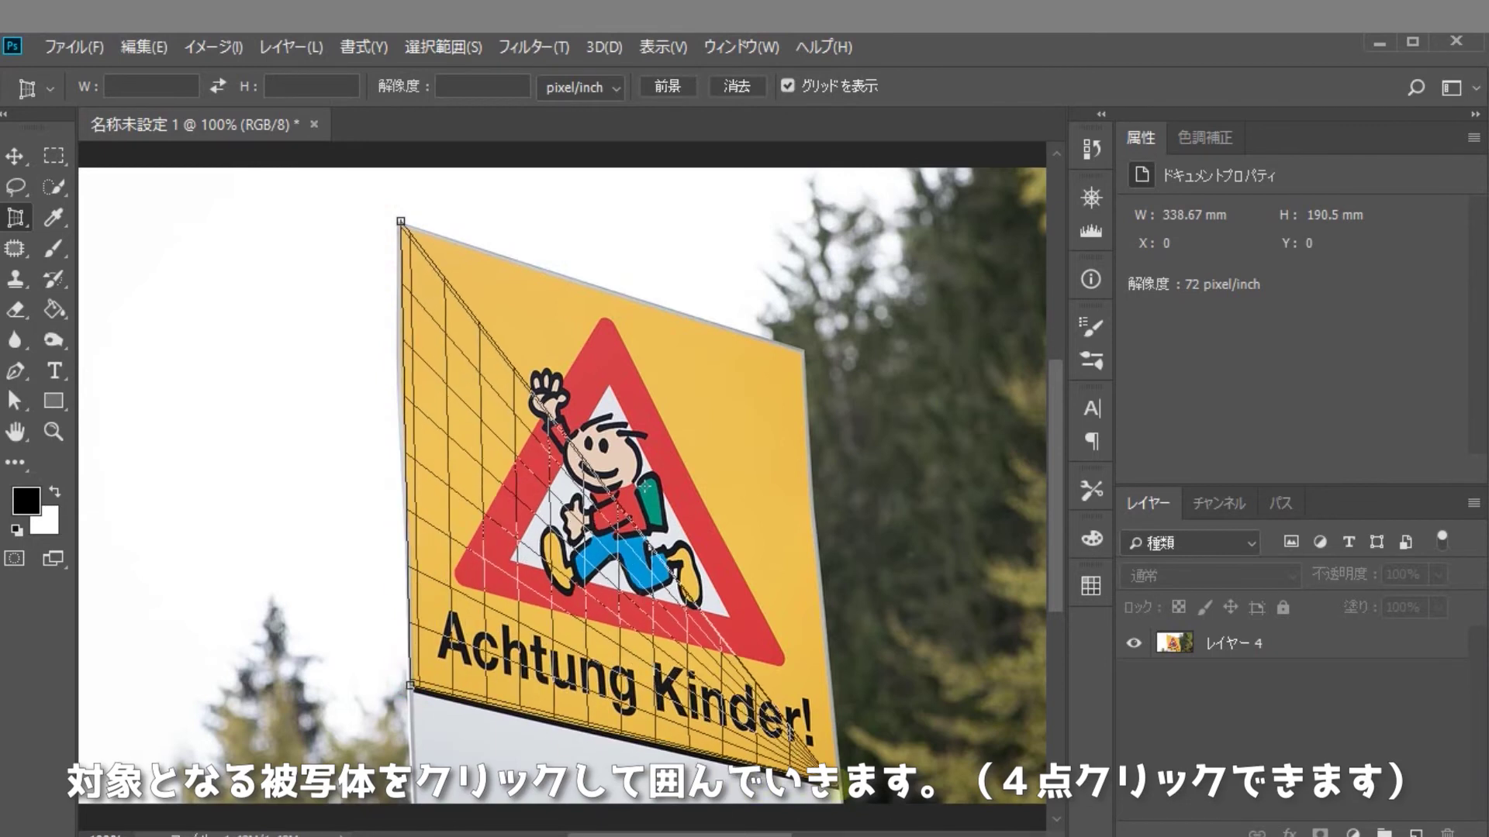
left_click(842, 784)
left_click(848, 553)
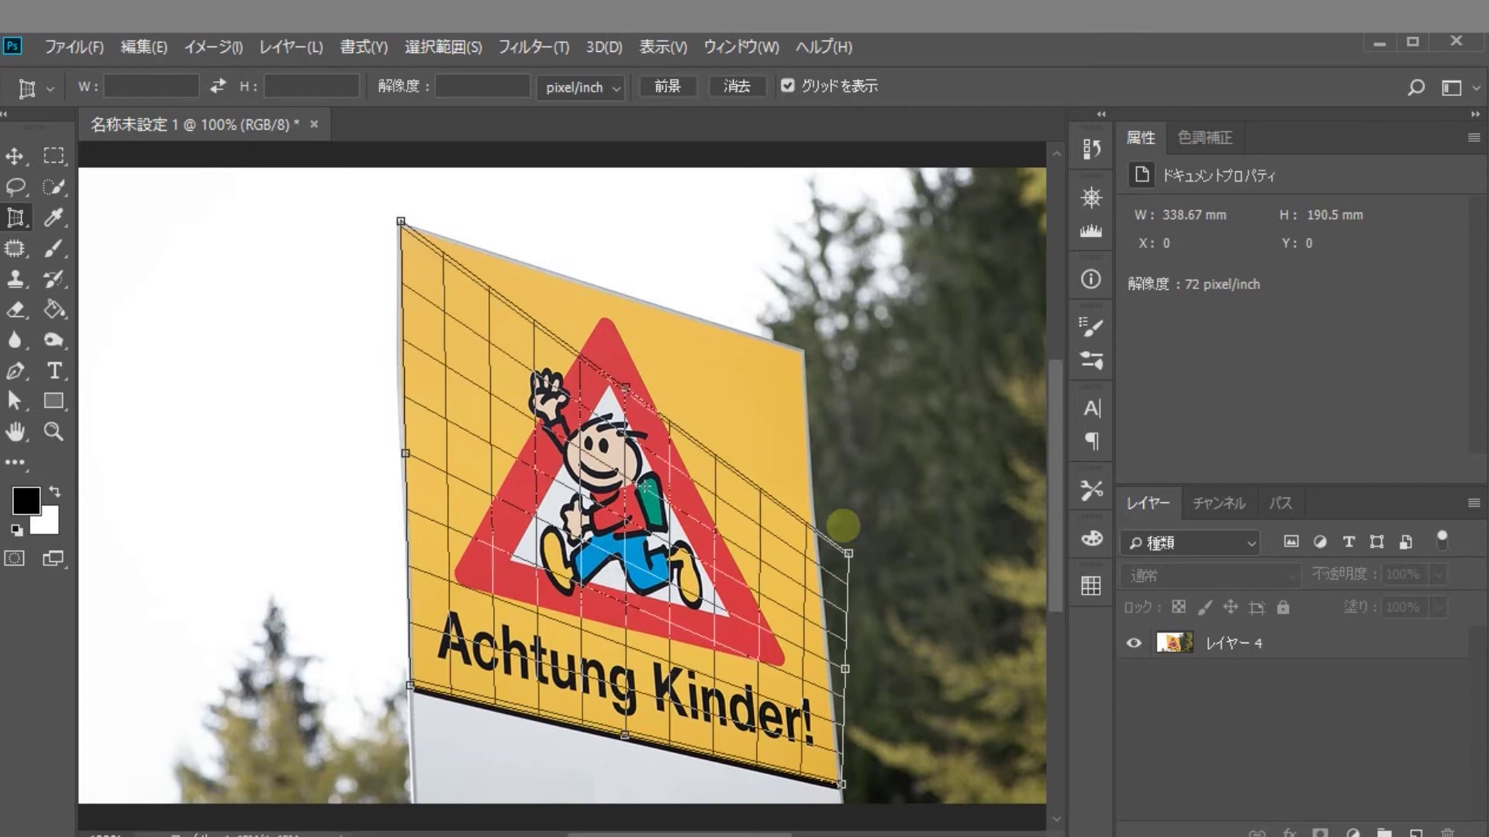
left_click_drag(848, 554, 803, 349)
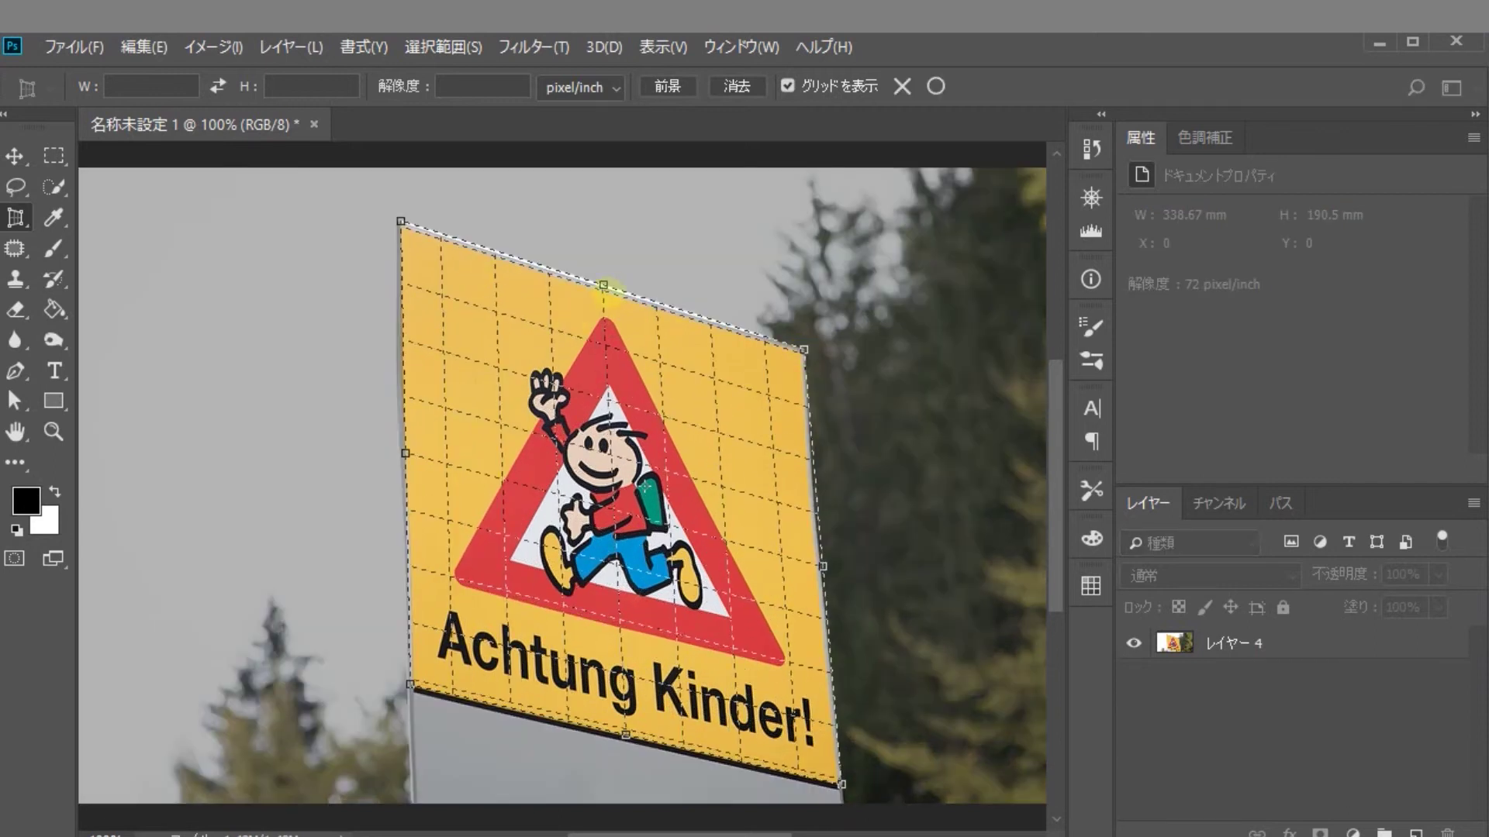
left_click_drag(604, 284, 604, 288)
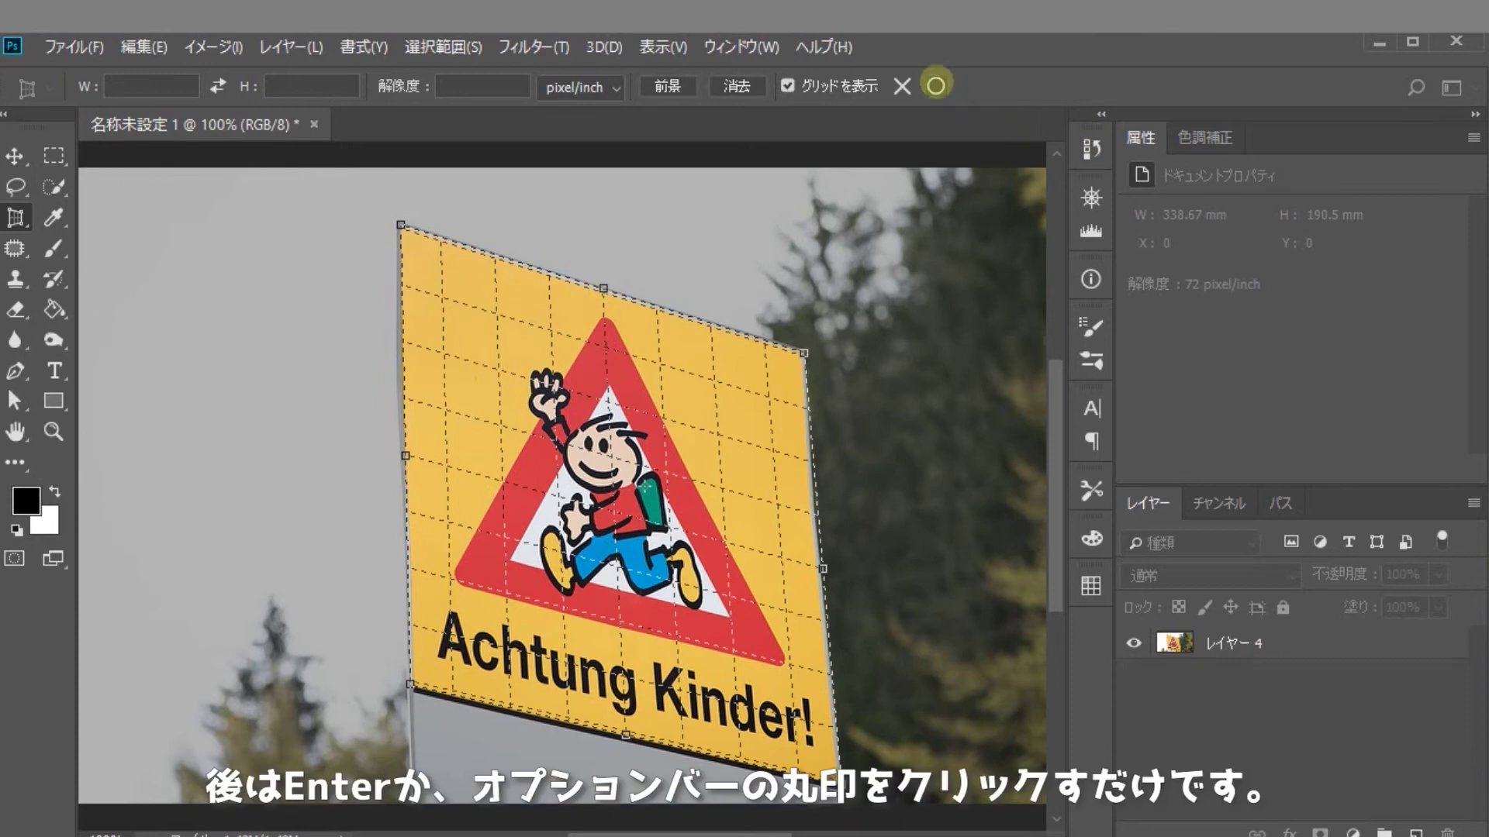
left_click(936, 85)
Trim the sign's left edge with a regular crop, then pull the top-left corner in
key("shift+c")
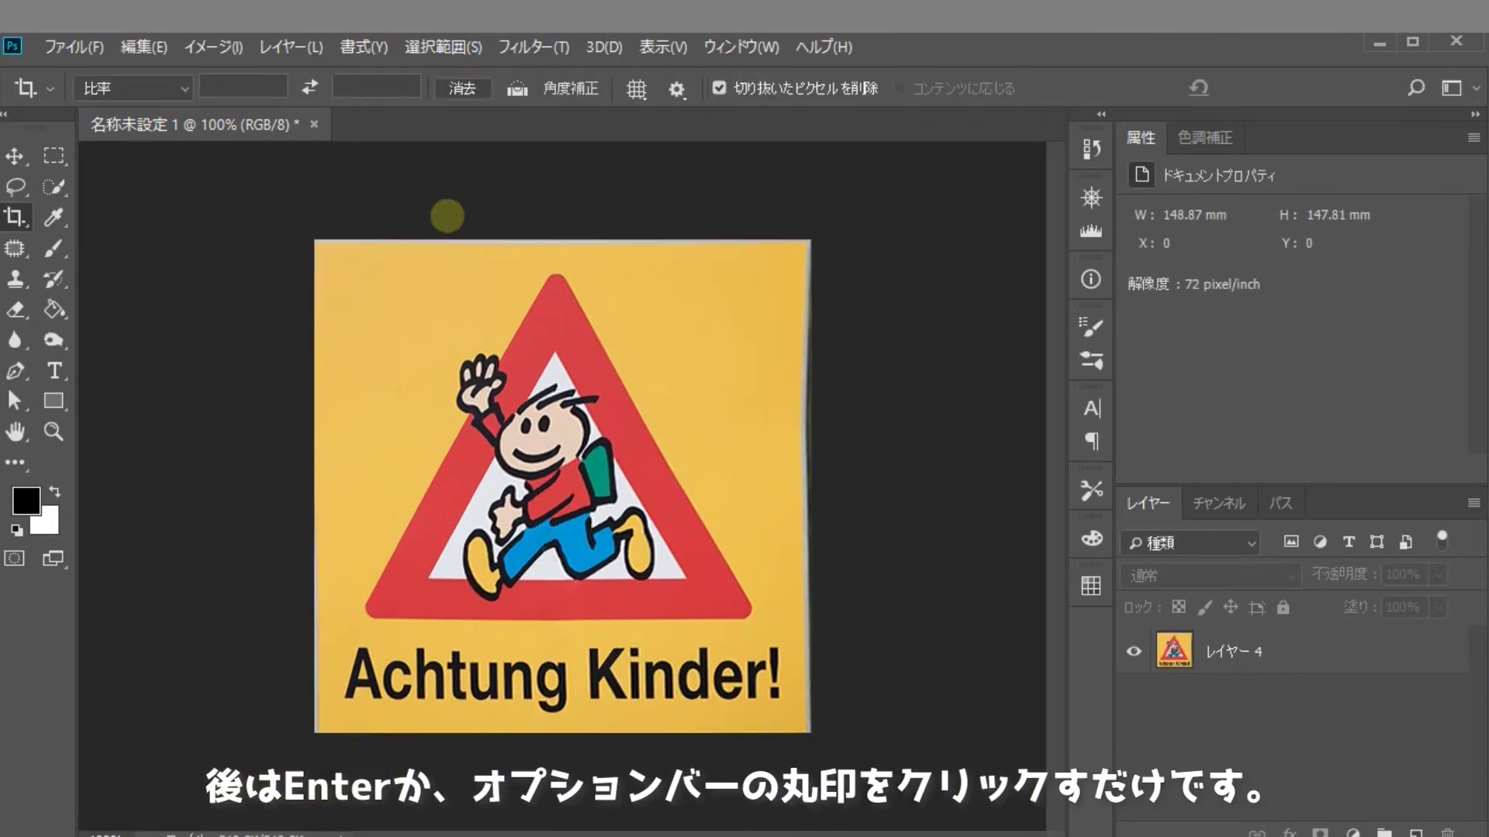
left_click(420, 347)
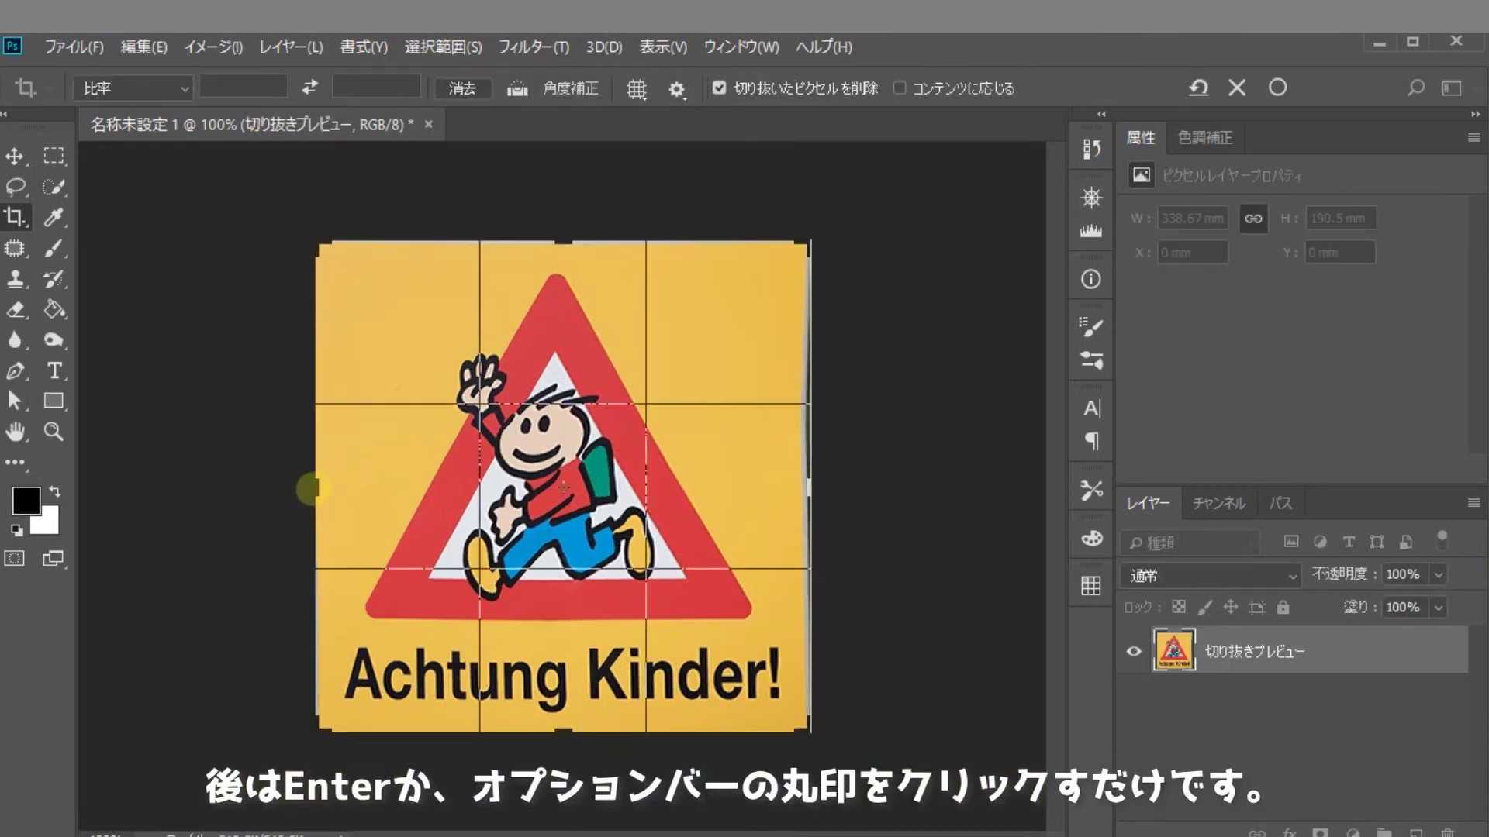
left_click_drag(309, 488, 320, 488)
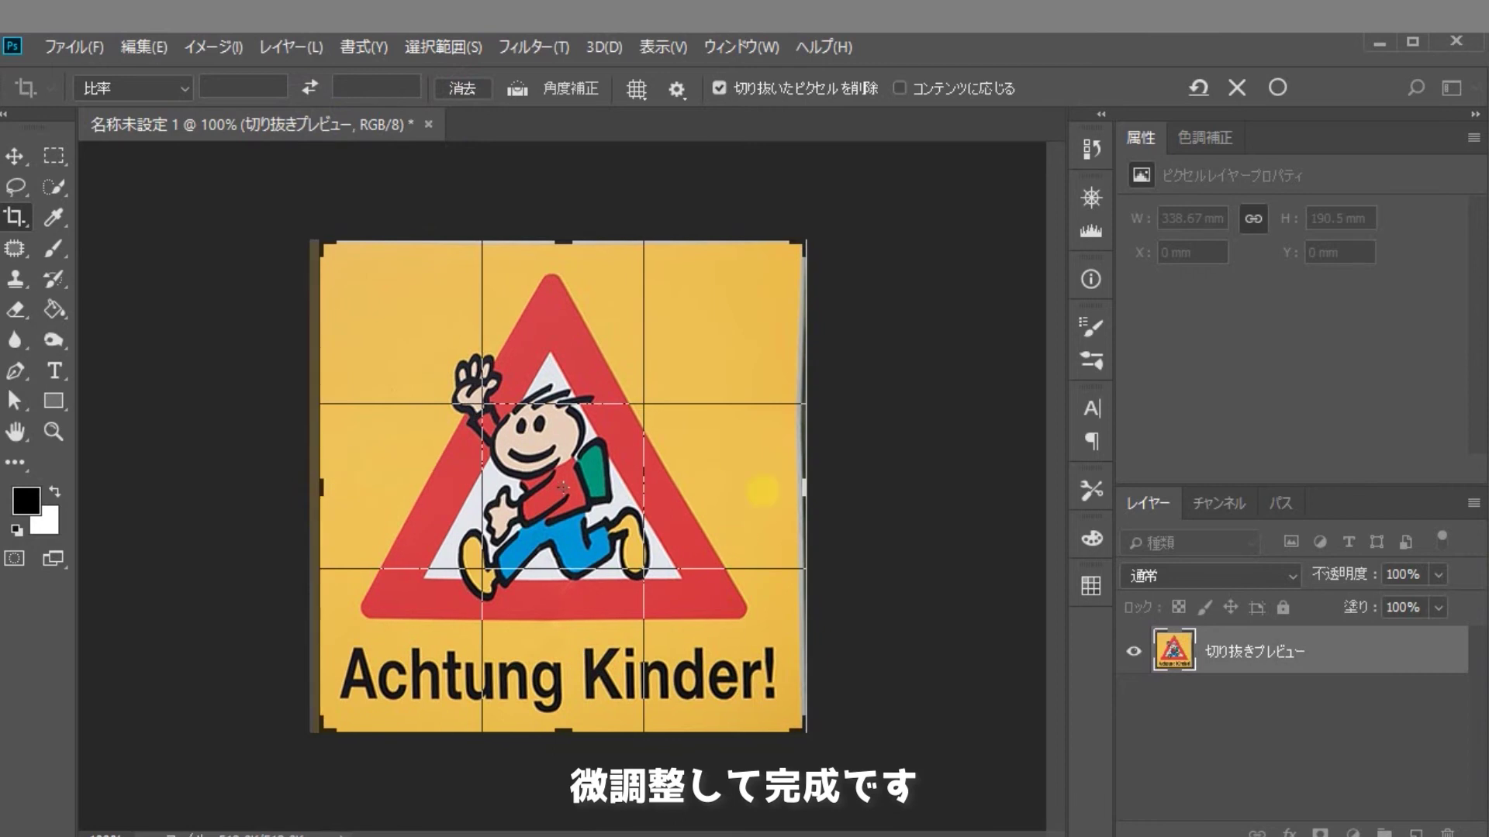
key("Return")
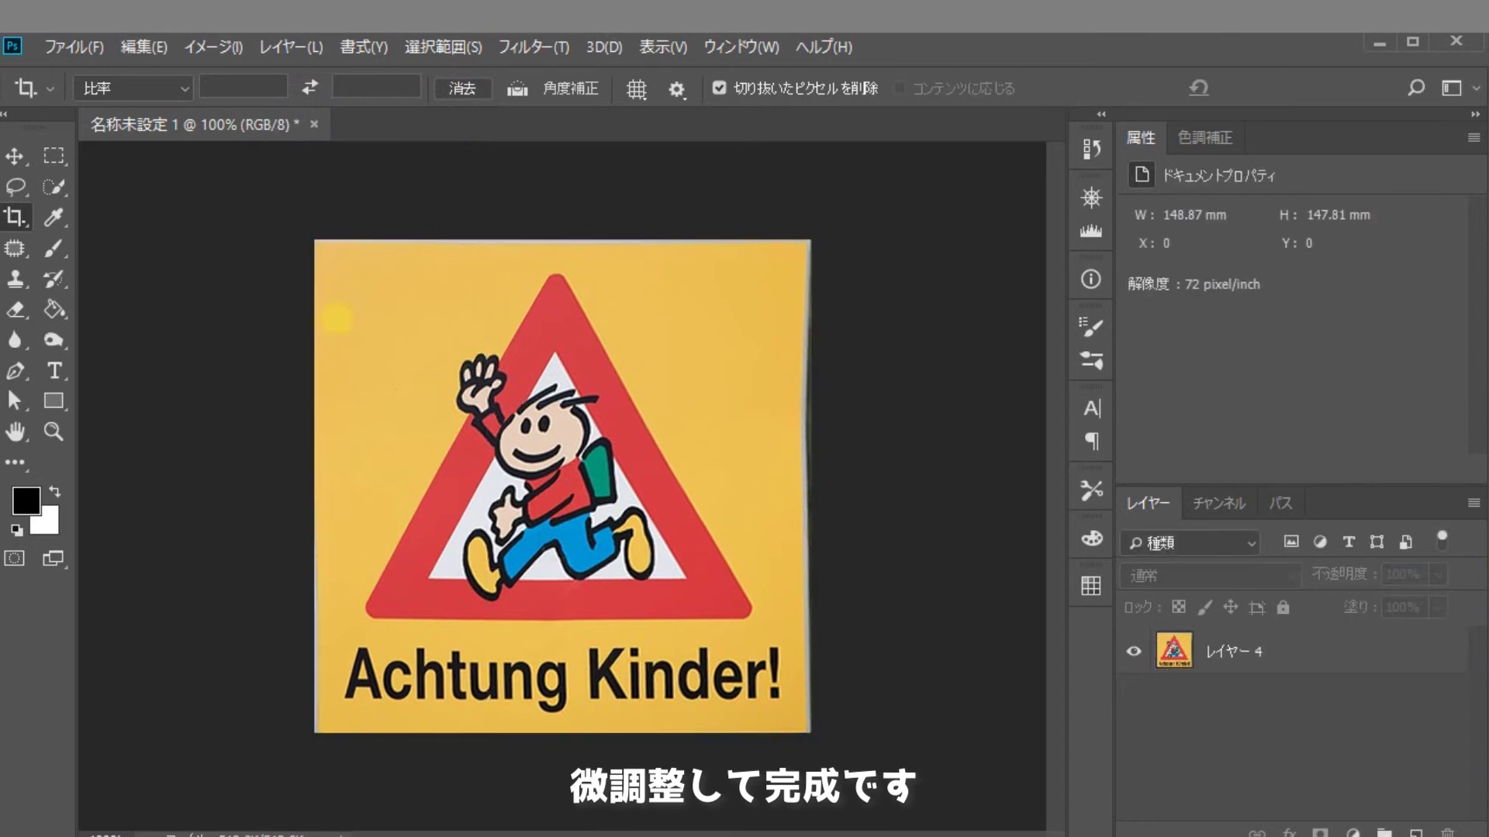
left_click(341, 303)
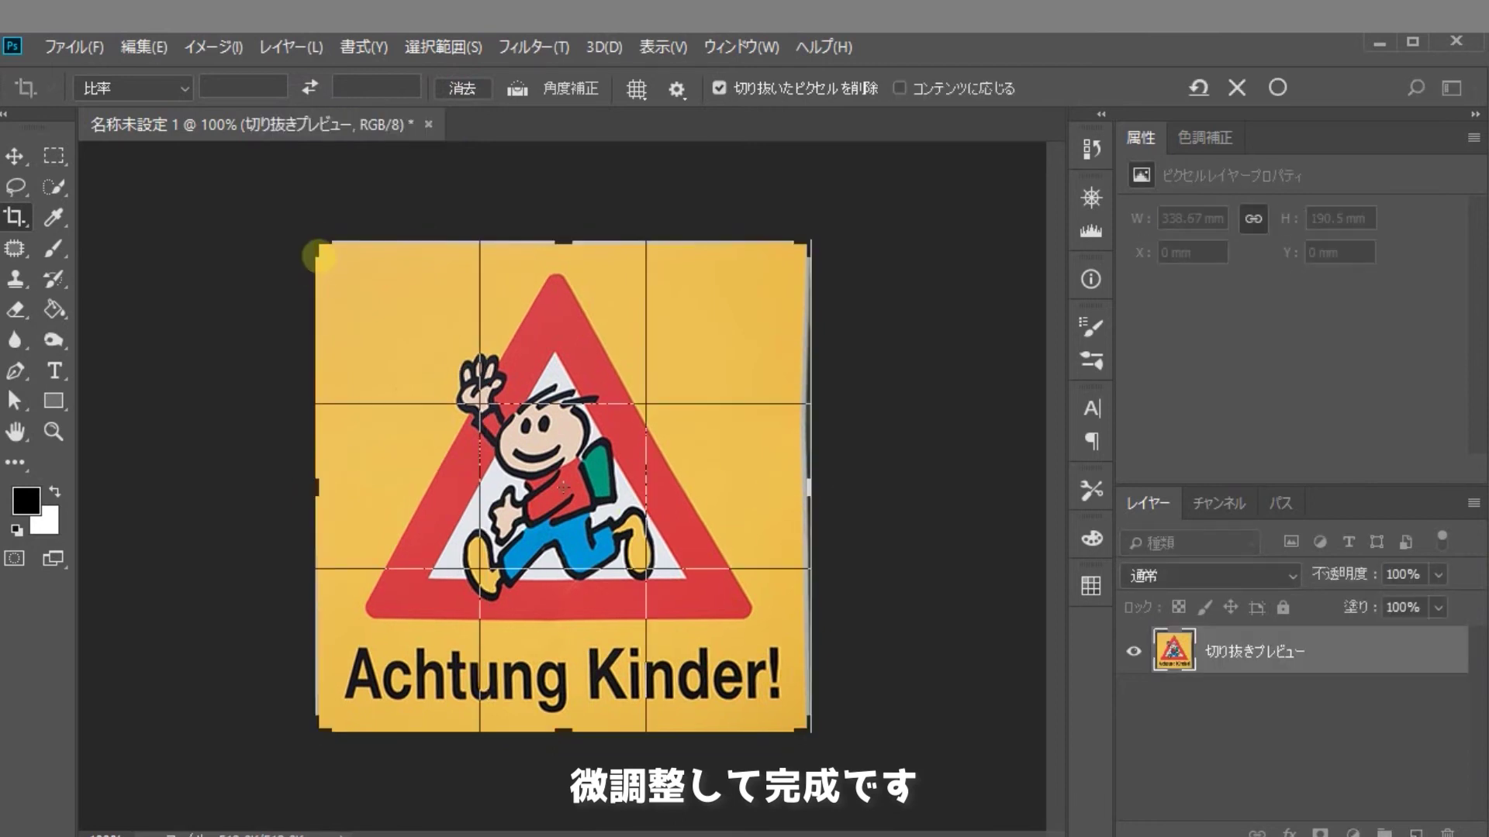
left_click_drag(320, 242, 338, 260)
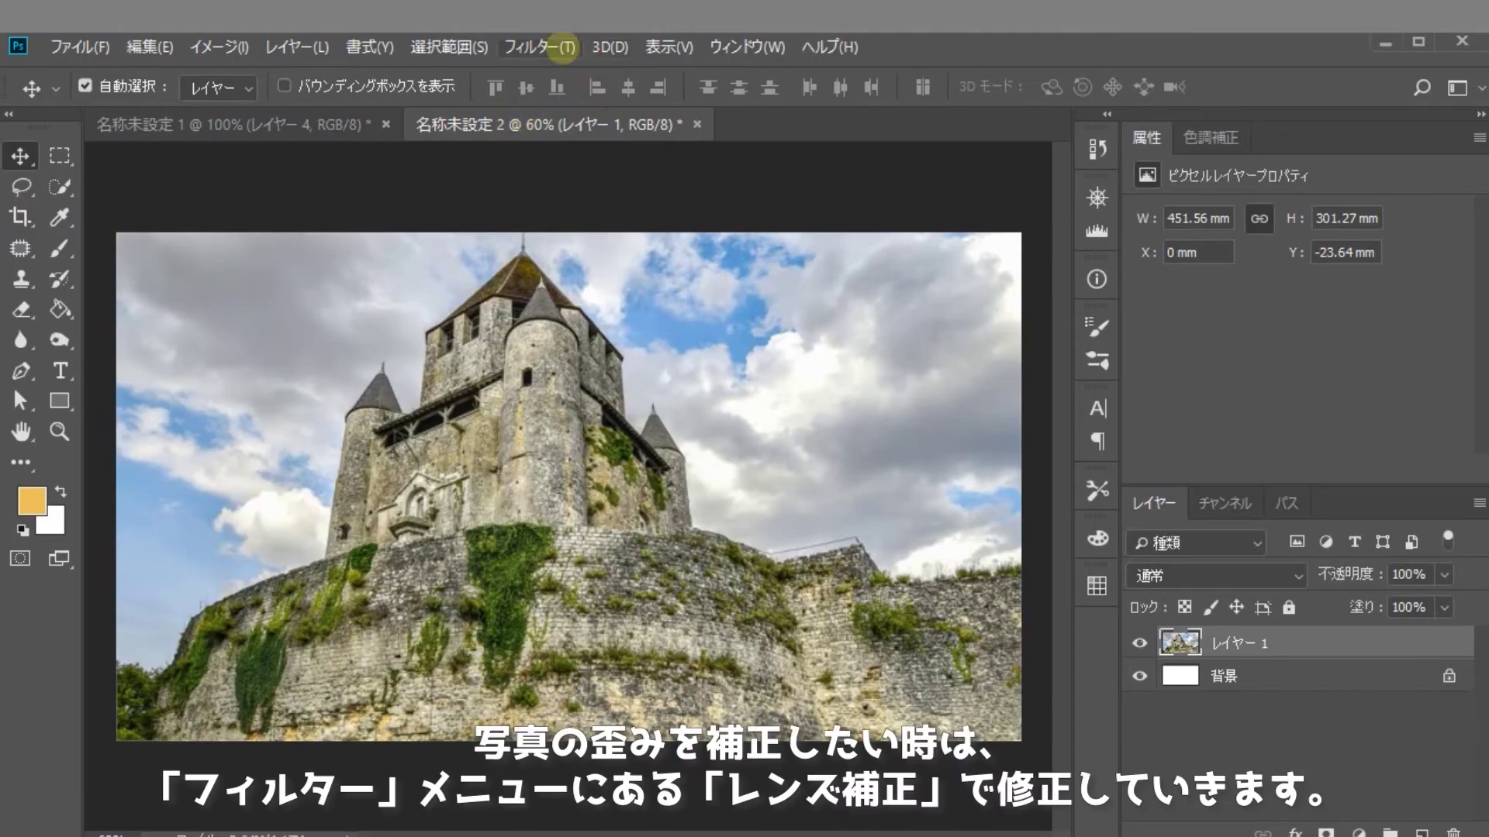
Open Lens Correction for the castle, zoom the preview out, and show the grid on Custom
left_click(552, 46)
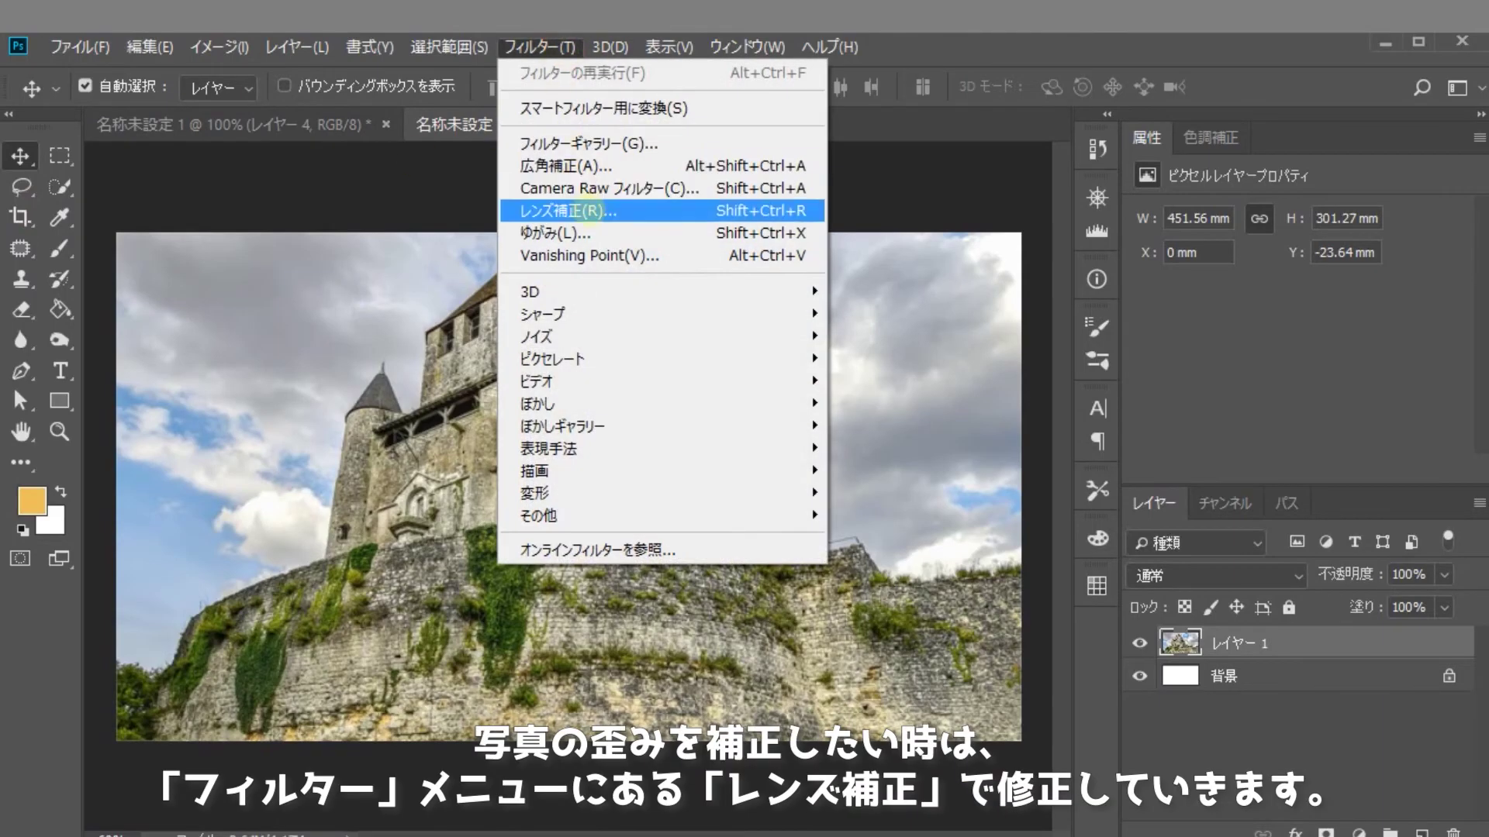
left_click(591, 212)
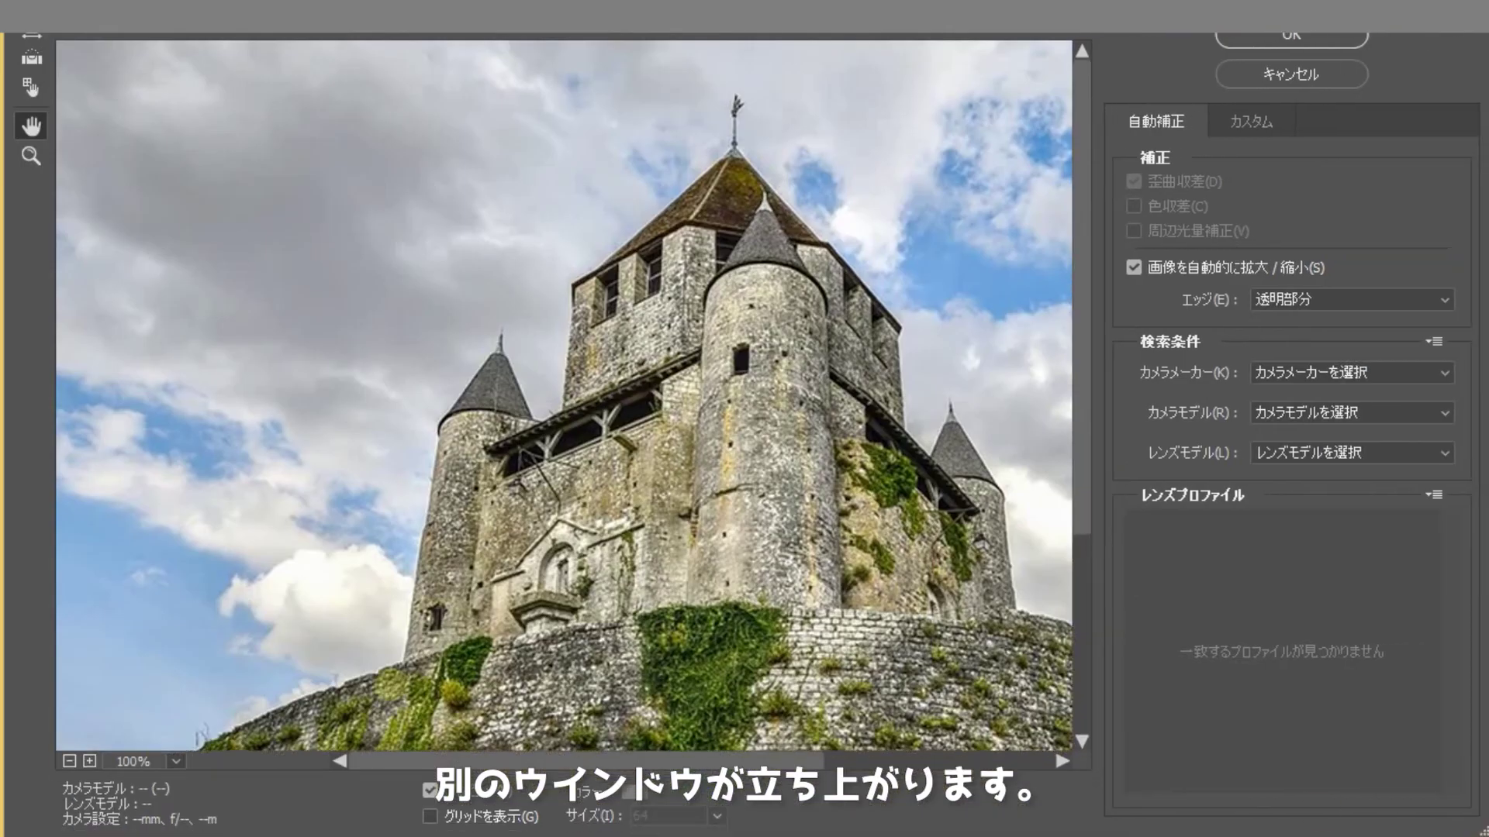
left_click(69, 762)
left_click(1249, 123)
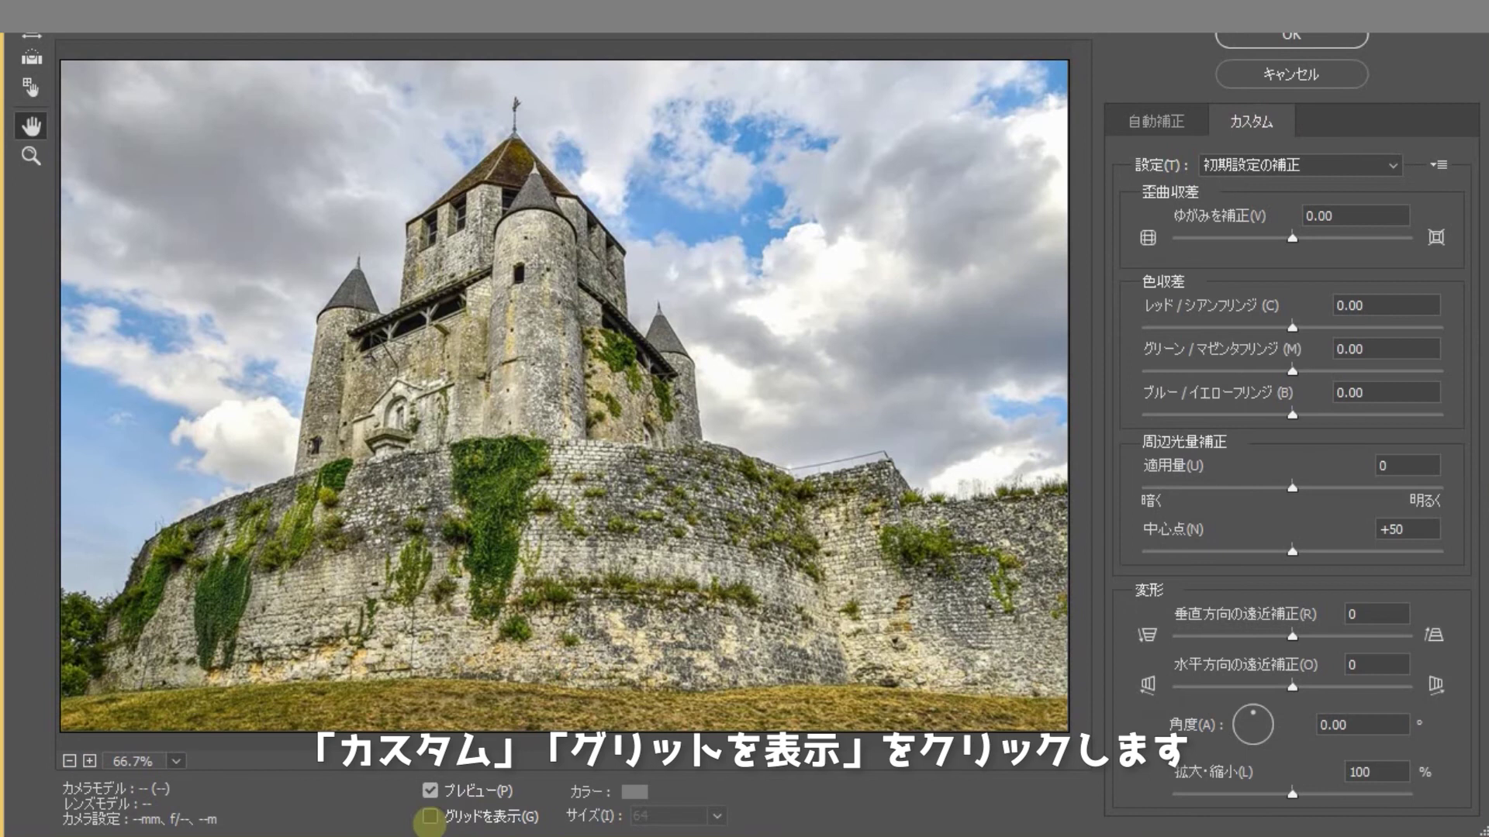
left_click(429, 817)
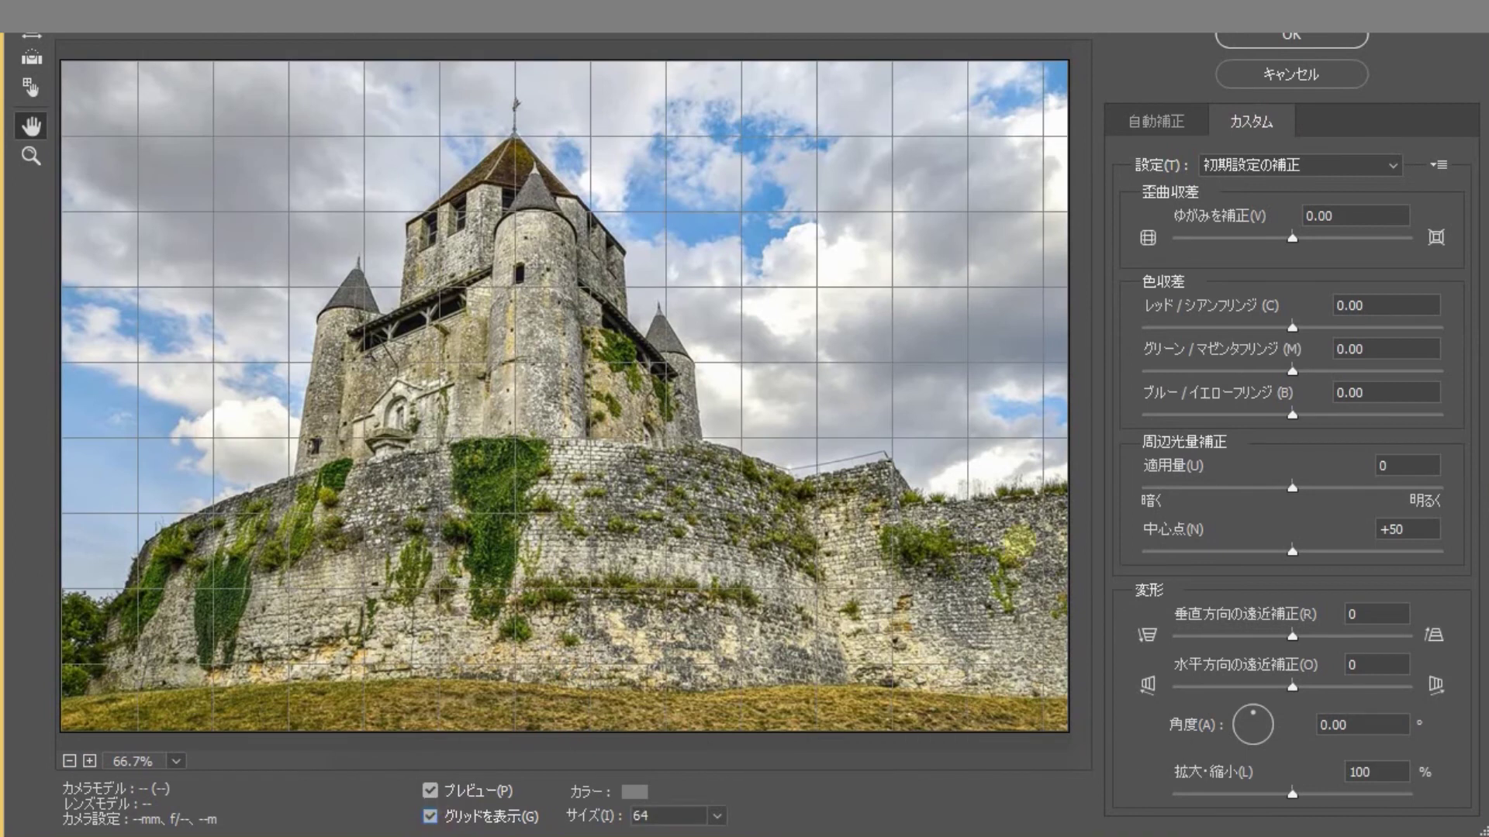
left_click(1291, 636)
Set Remove Distortion to +100 and Vertical Perspective to -100, then apply the correction
left_click_drag(1291, 635, 1227, 636)
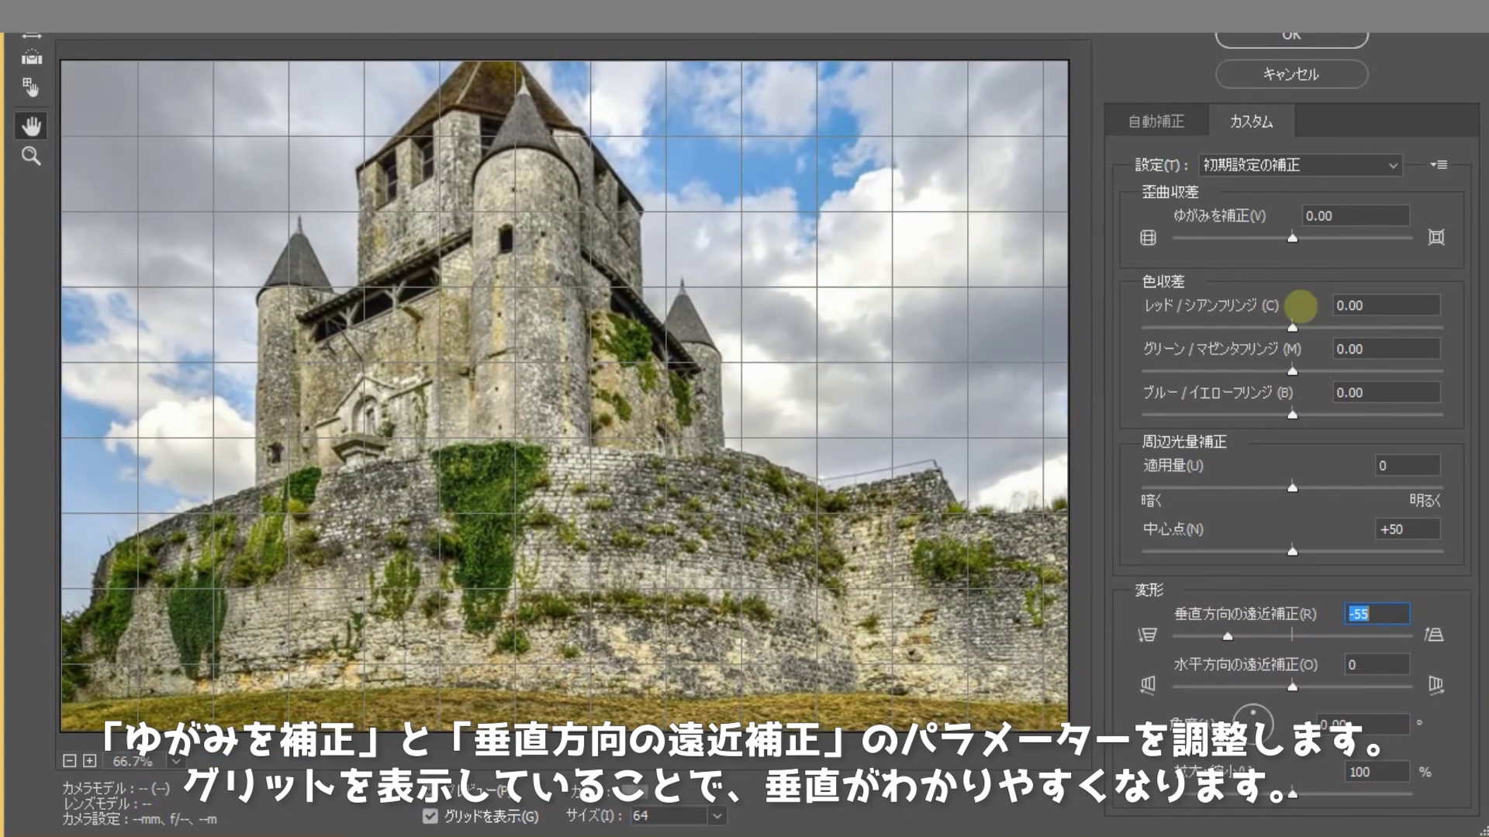
left_click_drag(1292, 238, 1378, 238)
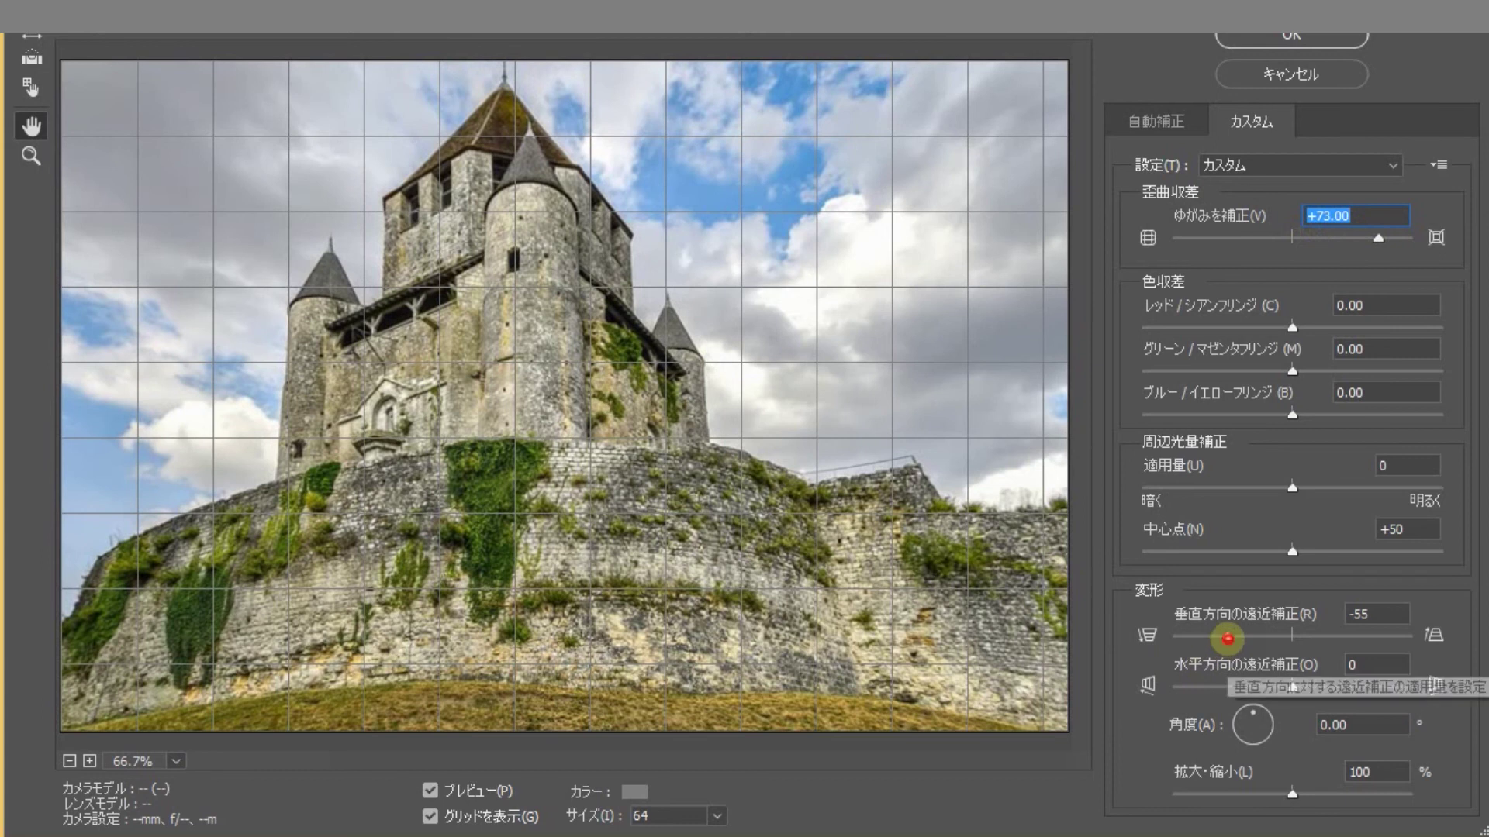
left_click_drag(1228, 636, 1184, 636)
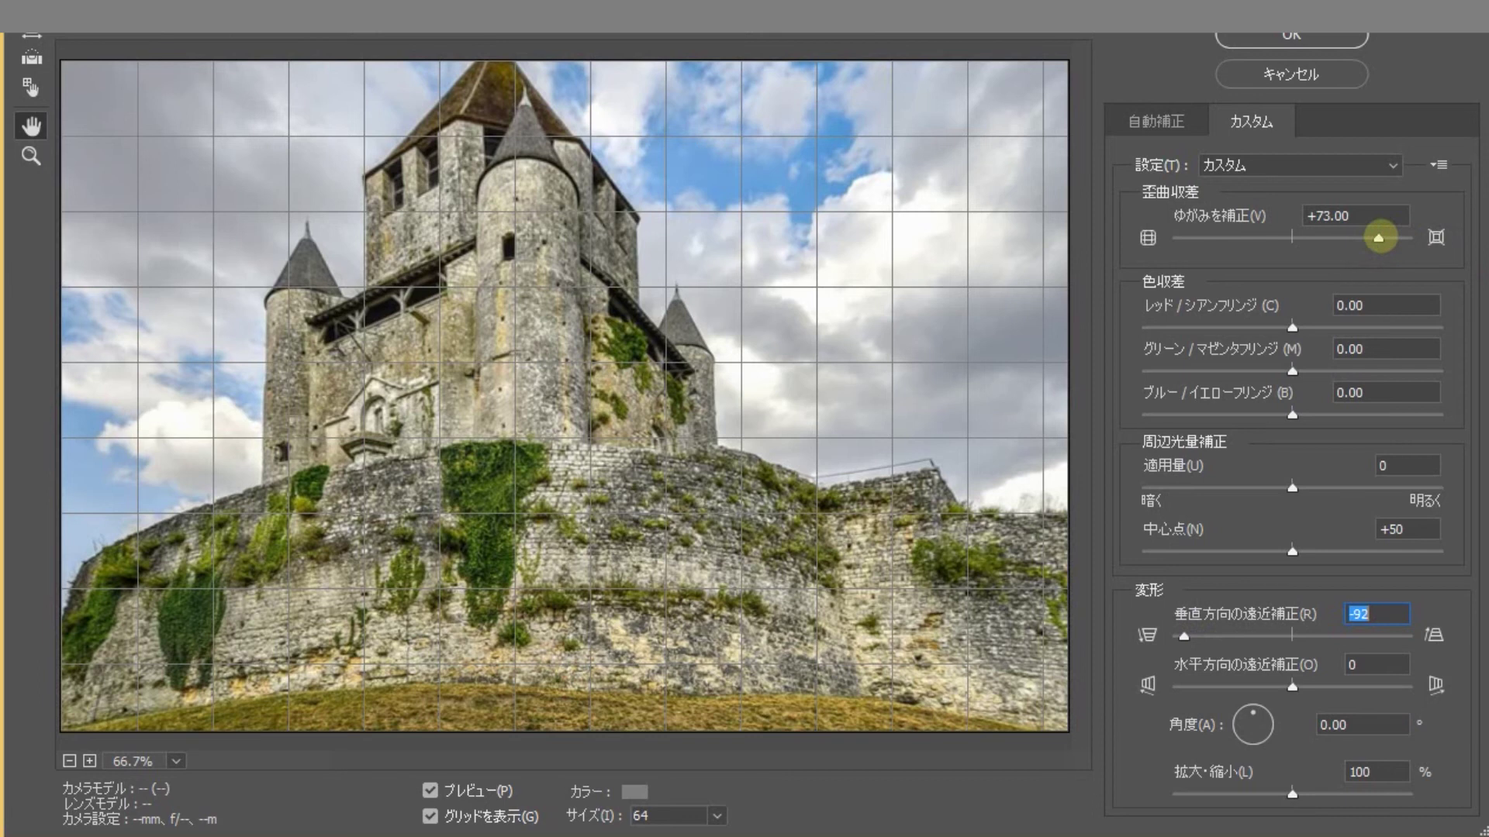
left_click_drag(1379, 238, 1431, 235)
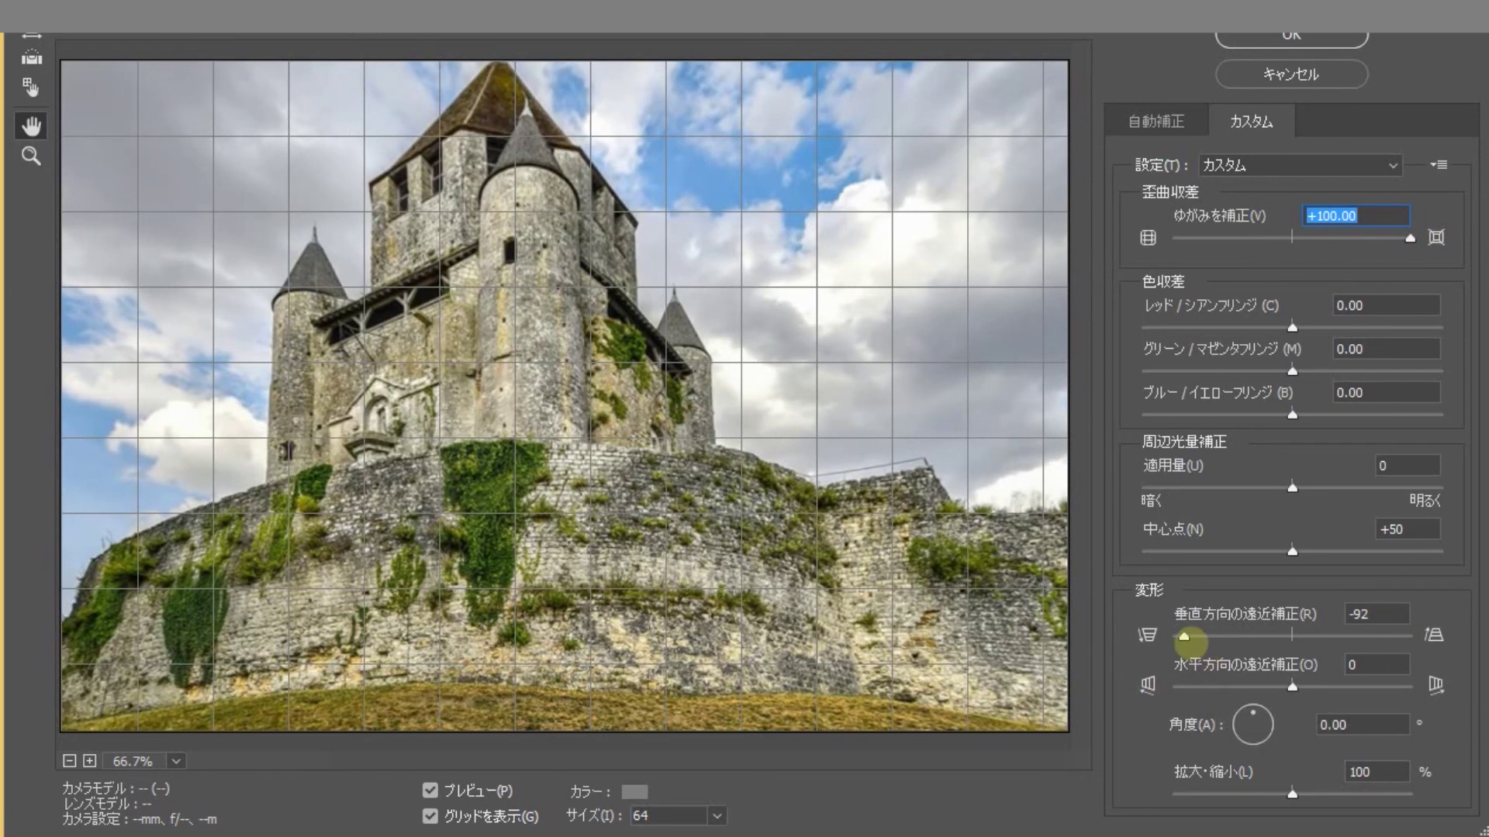
left_click_drag(1183, 636, 1174, 636)
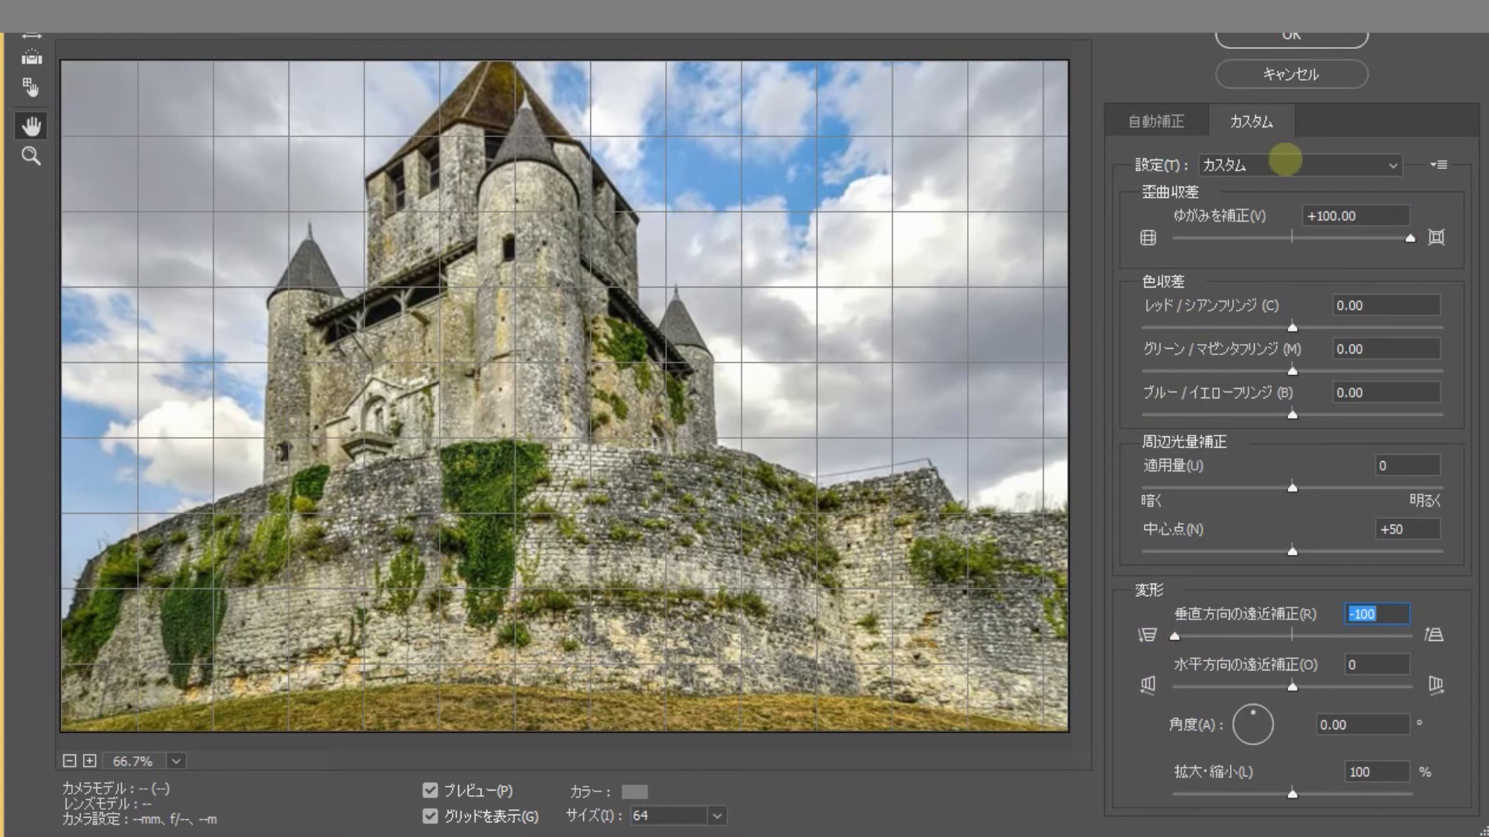
left_click(1290, 40)
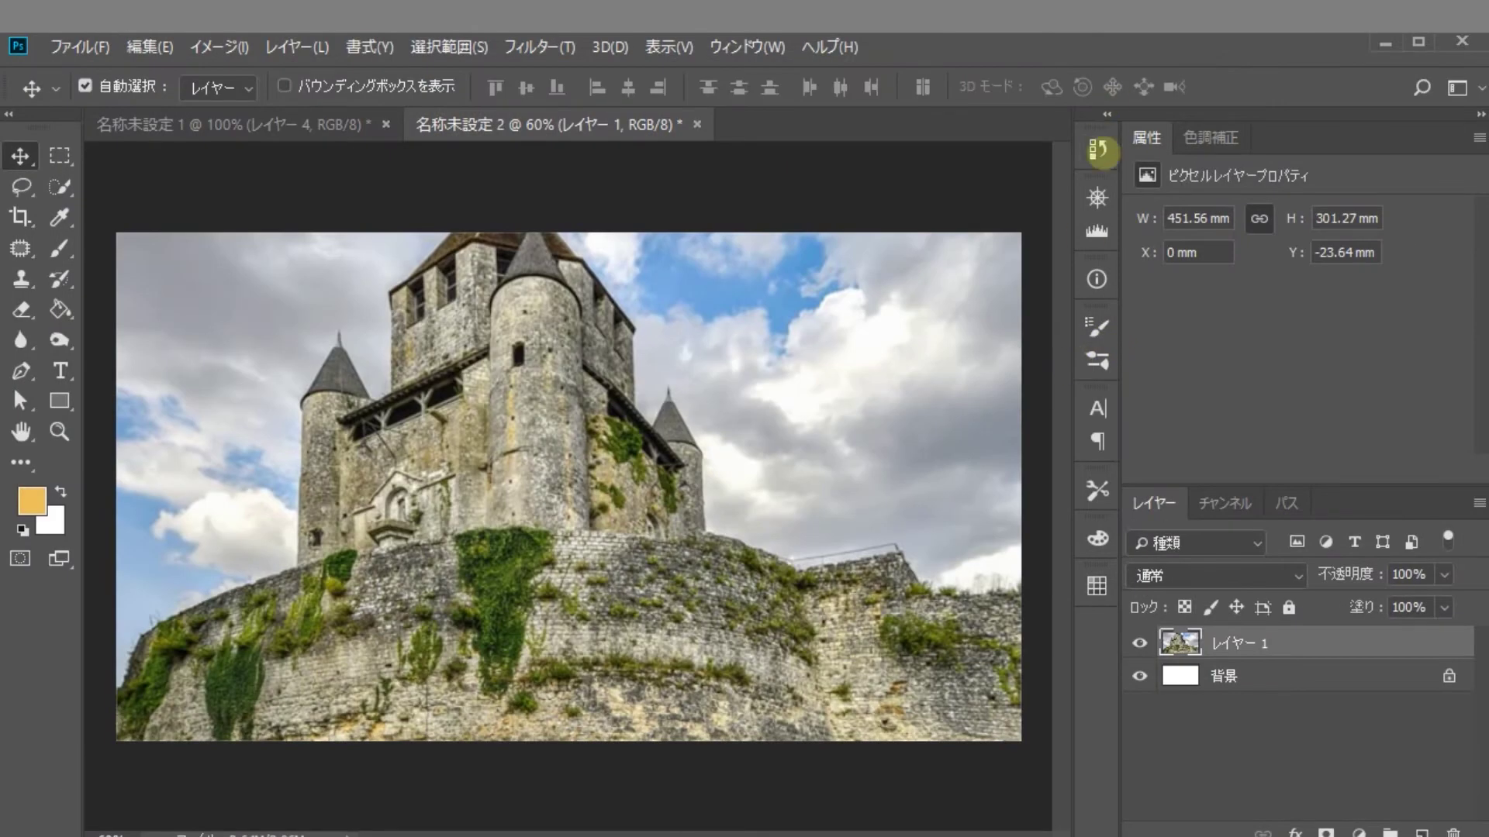
Compare the castle before and after lens correction in History, ending on the corrected state
left_click(1097, 147)
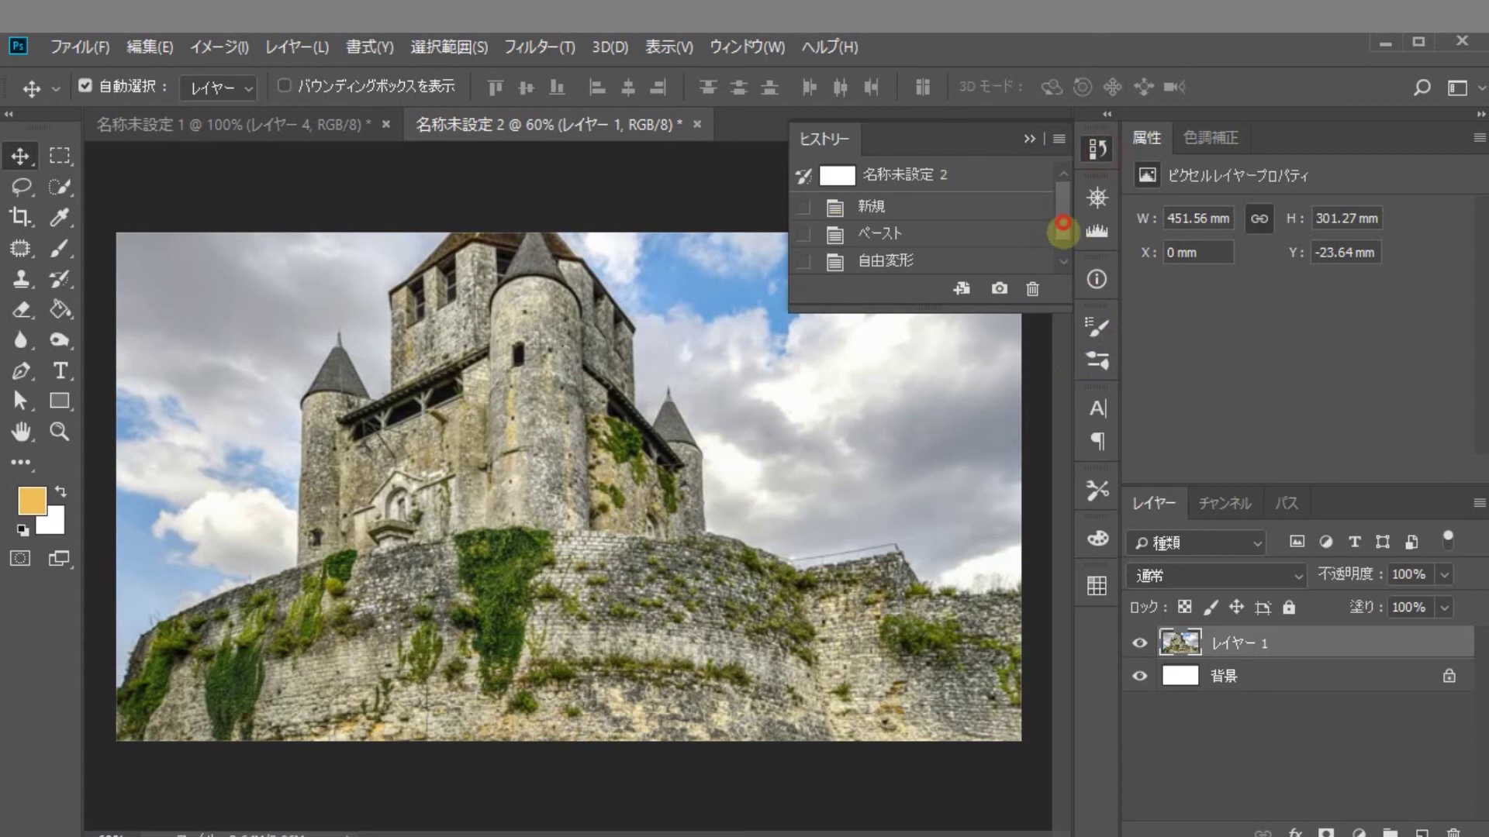
left_click(1062, 225)
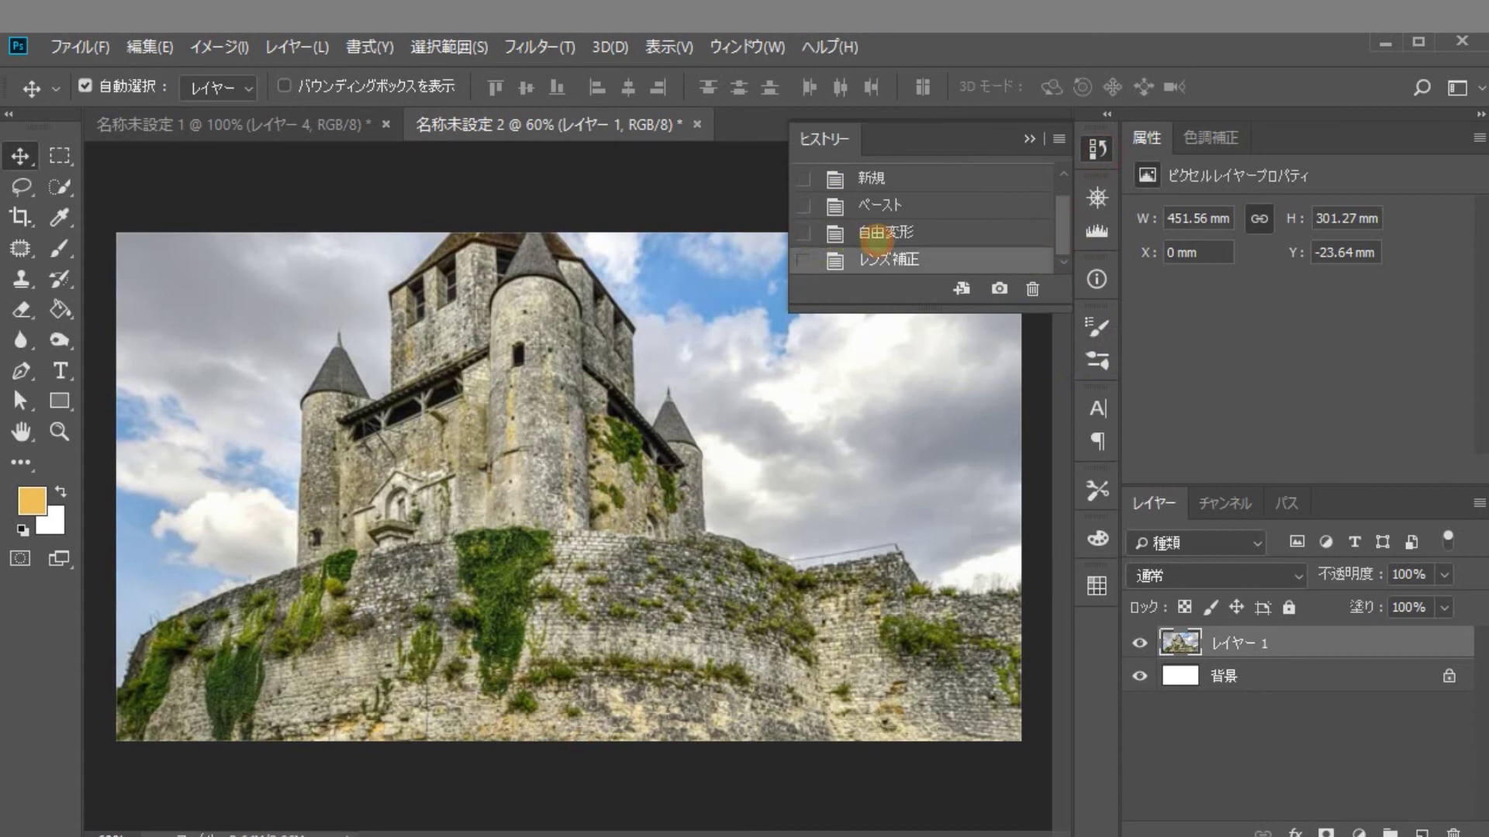
left_click(876, 236)
left_click(878, 256)
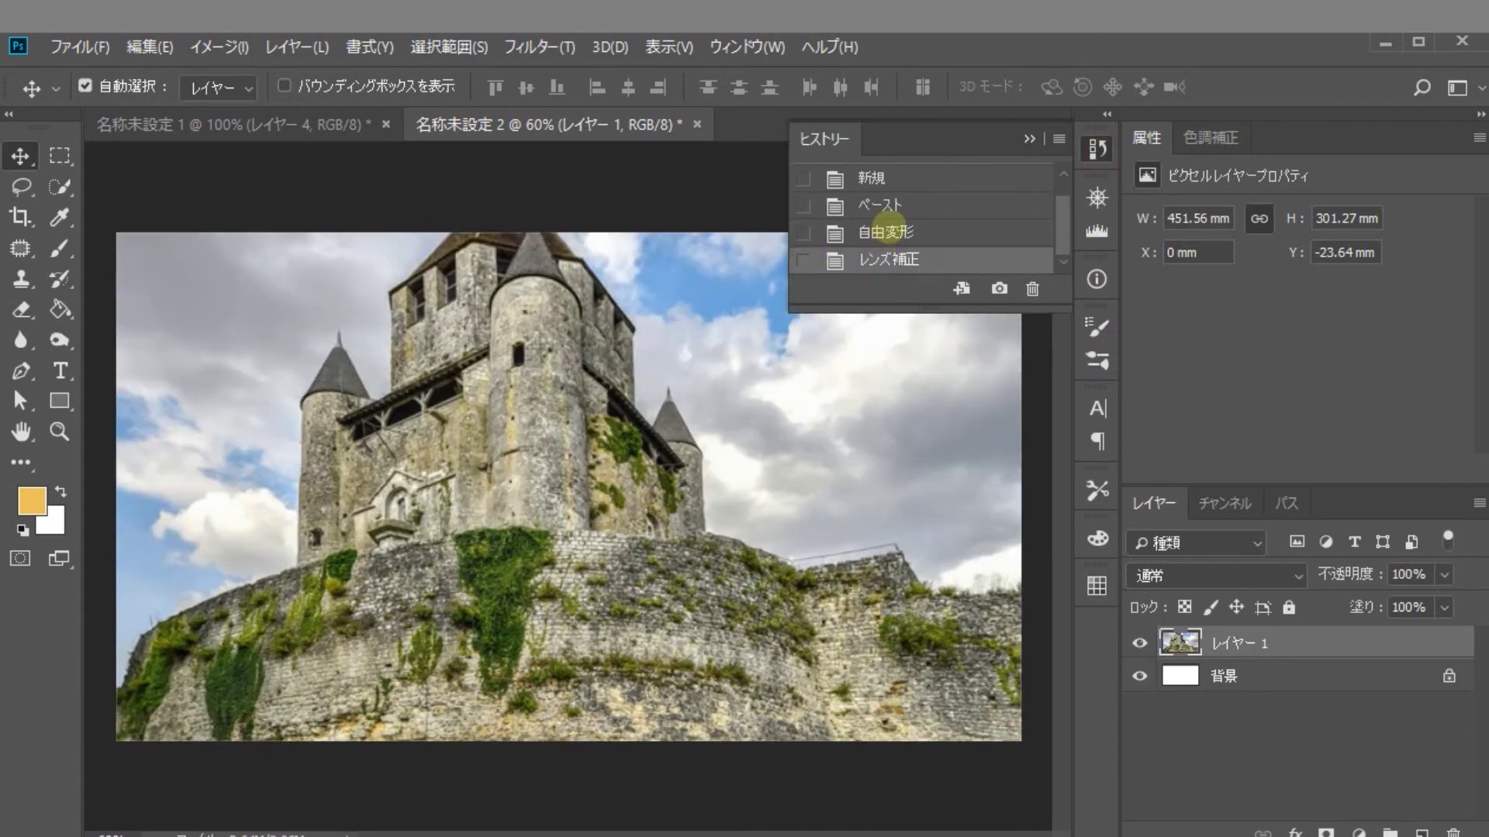
left_click(878, 261)
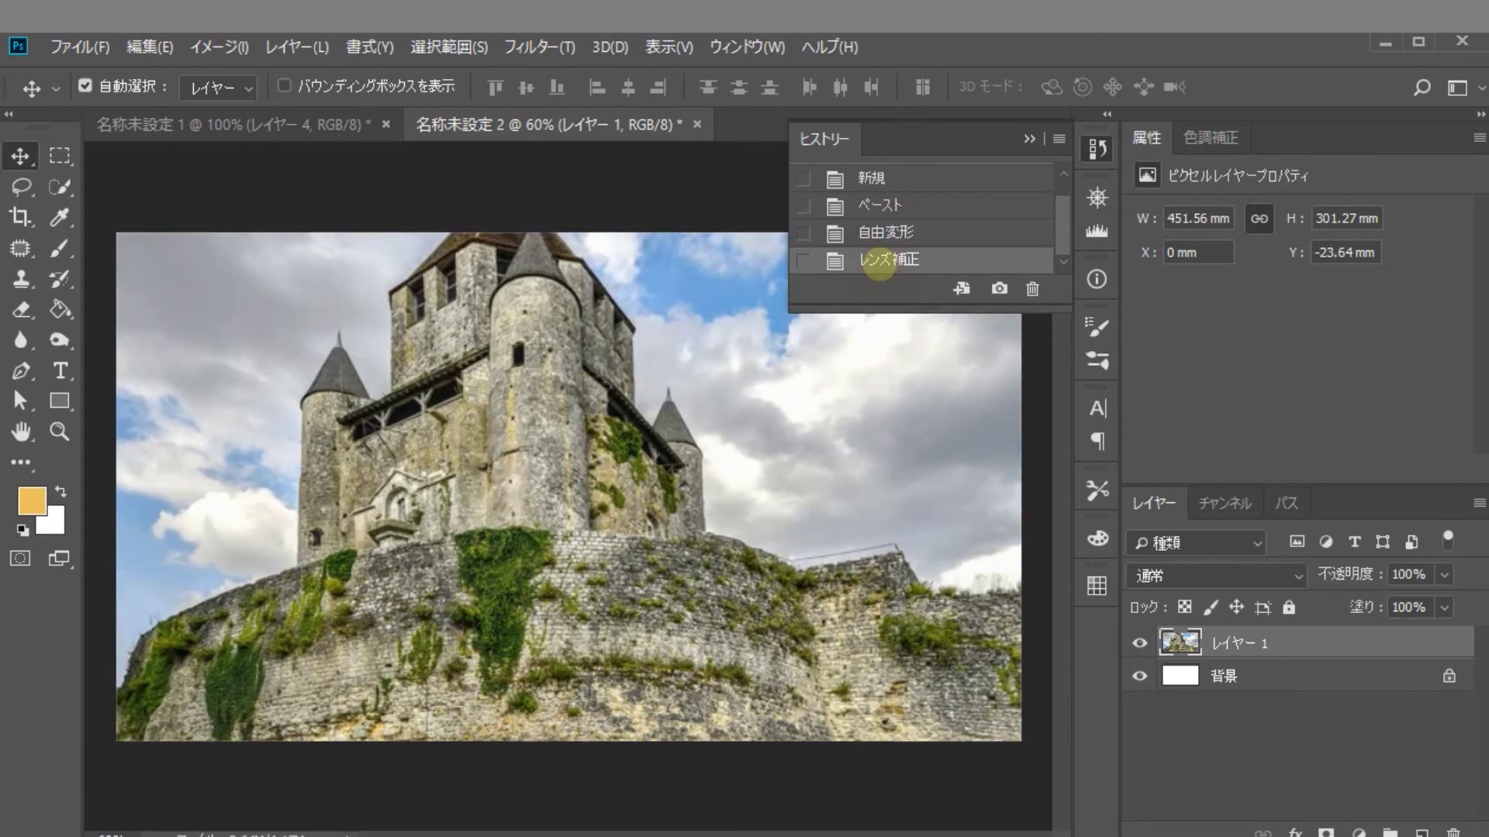
left_click(885, 232)
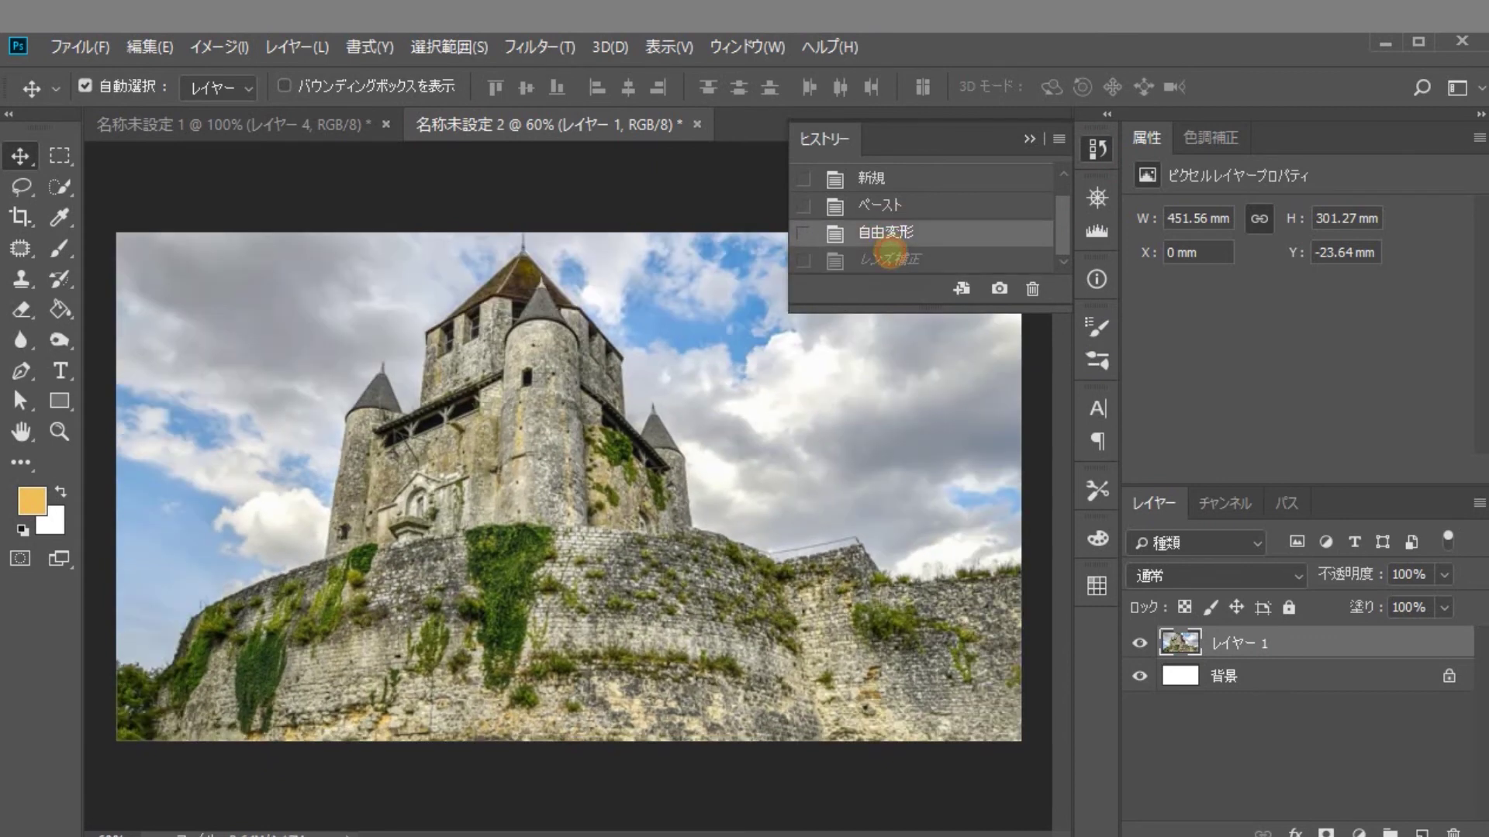
left_click(889, 256)
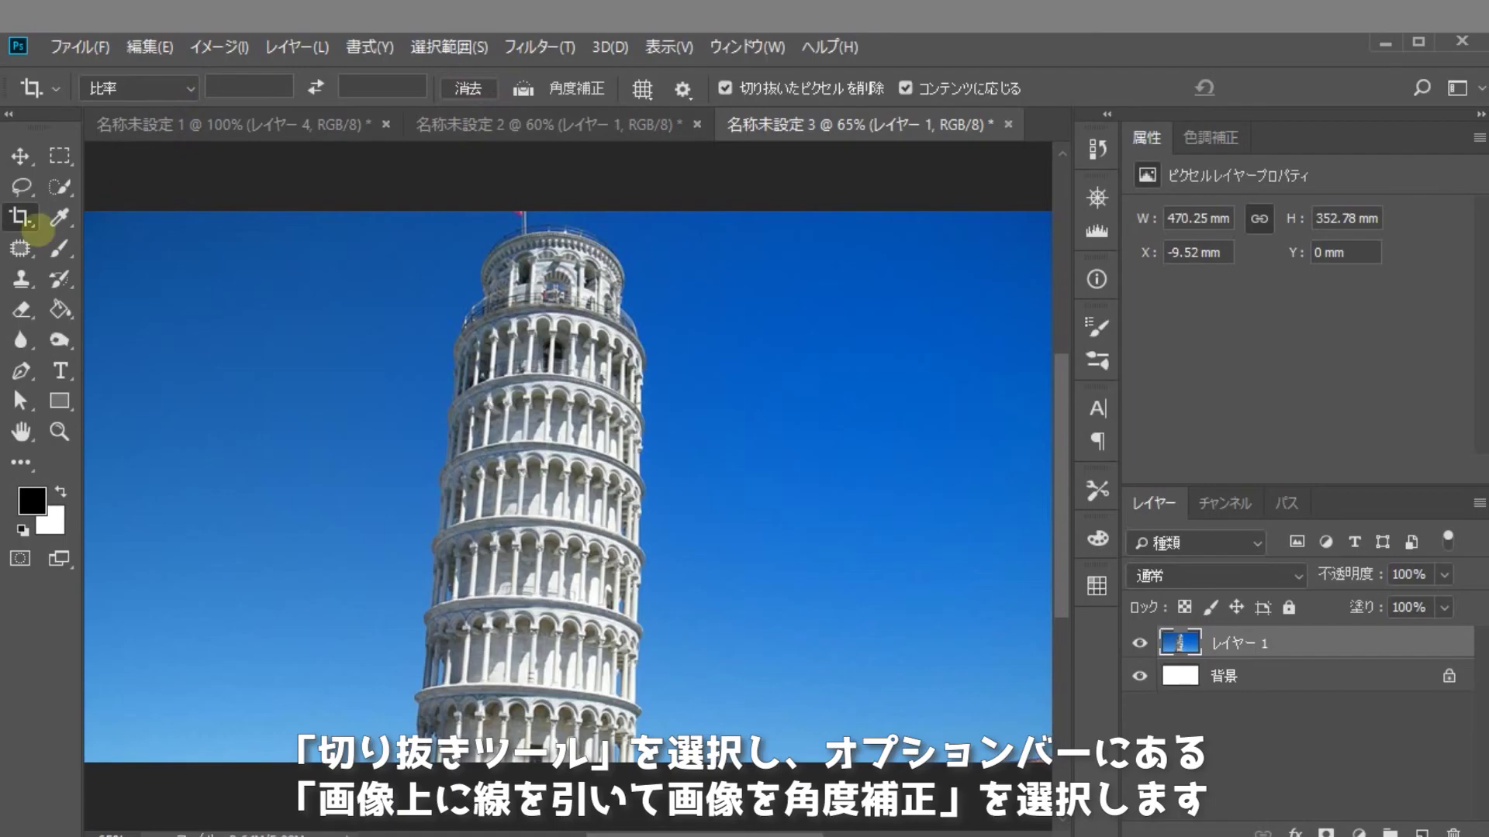
Straighten the Pisa photo by drawing a line along the tower's lean, then zoom out
left_click(20, 216)
left_click(522, 89)
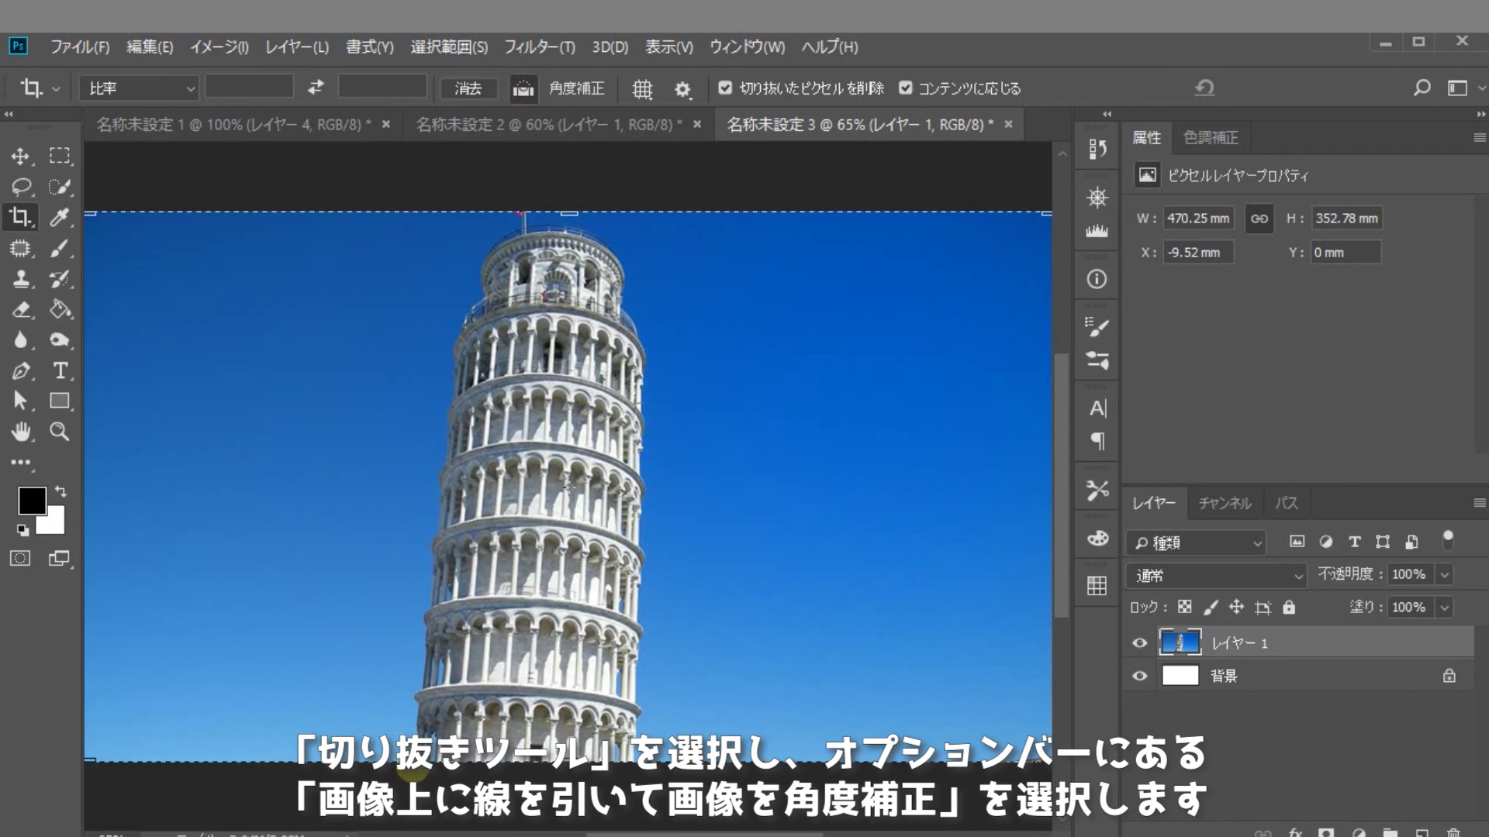
left_click_drag(412, 770, 466, 215)
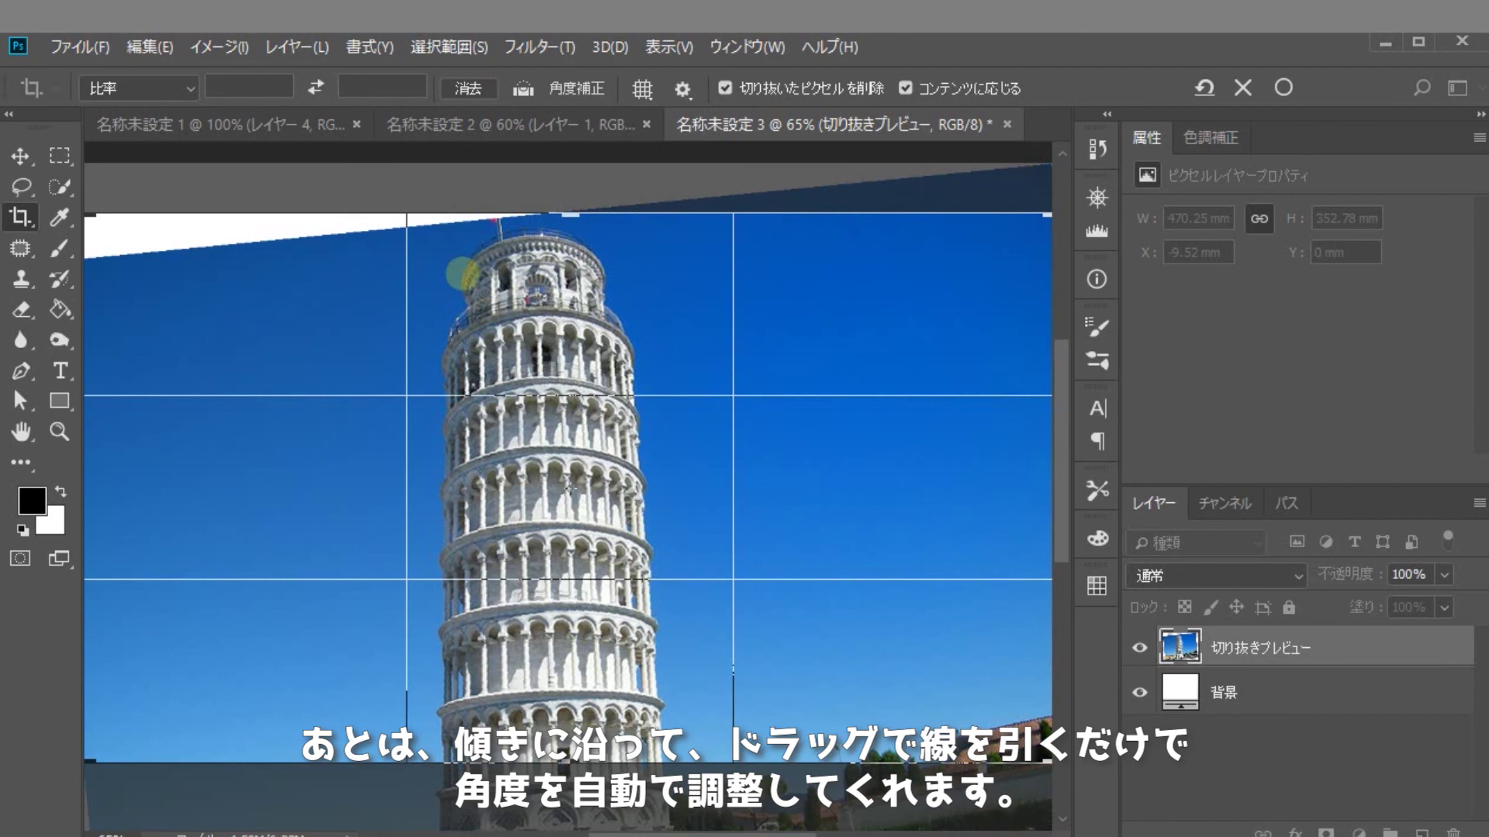
key("ctrl")
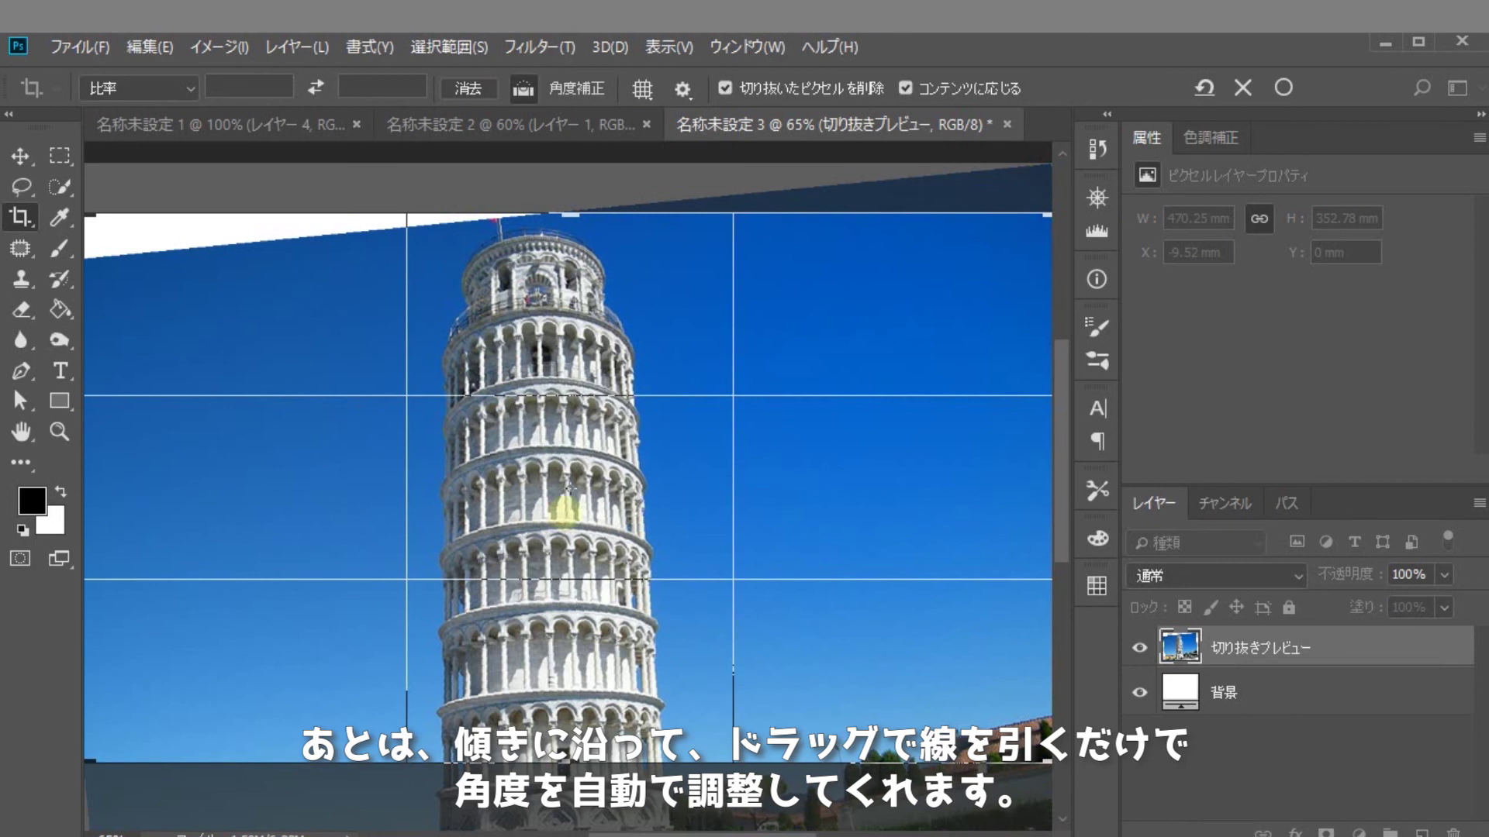
key("ctrl+minus")
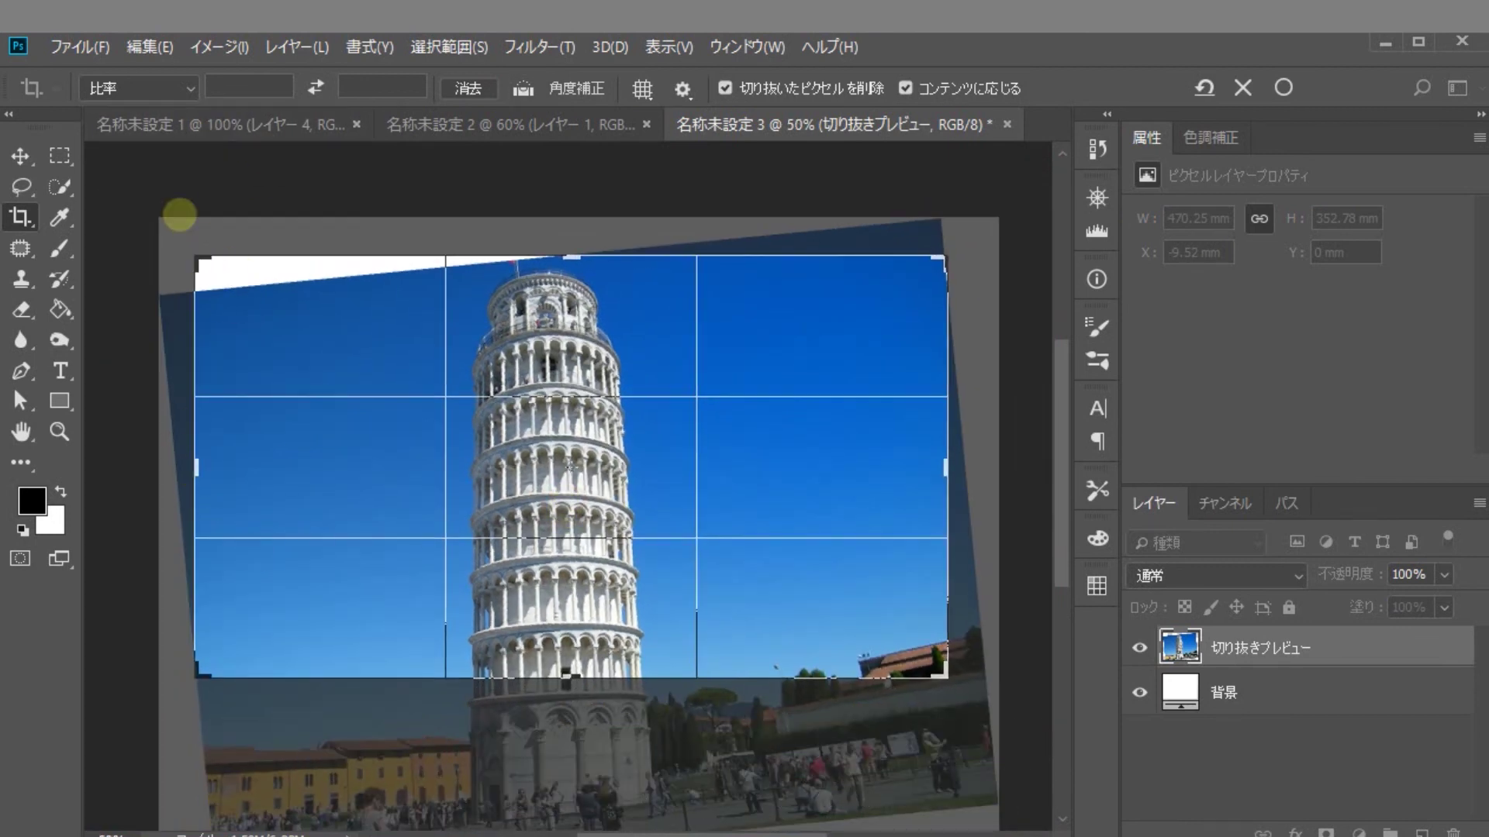
Crop the tower photo to 16:9 with Content-Aware fill, framing the upper tower against sky
left_click(186, 87)
left_click(183, 269)
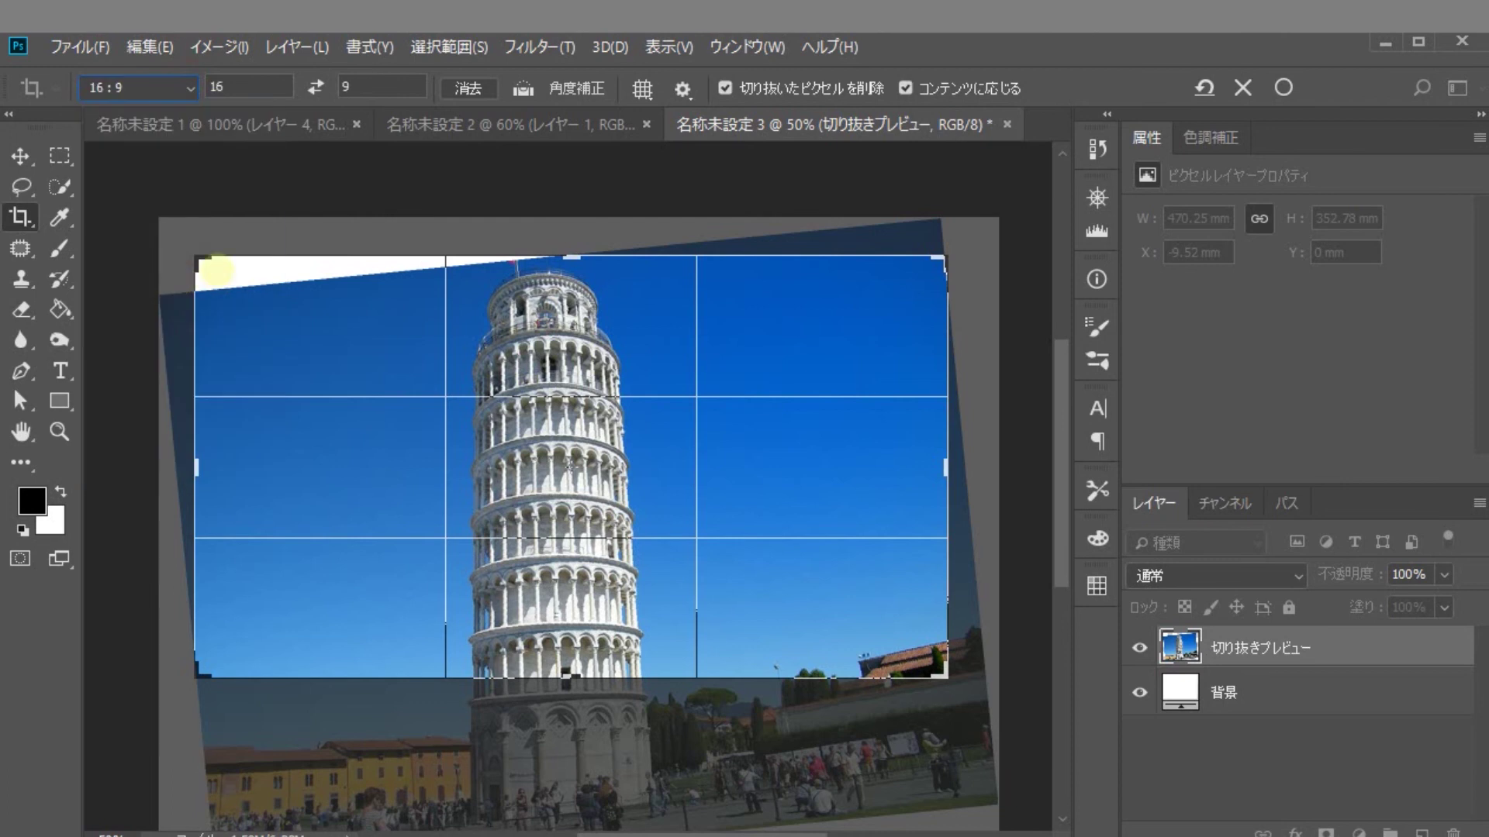
left_click_drag(215, 270, 237, 283)
mouse_move(541, 473)
left_mouse_down()
mouse_move(574, 481)
mouse_move(591, 524)
left_mouse_up()
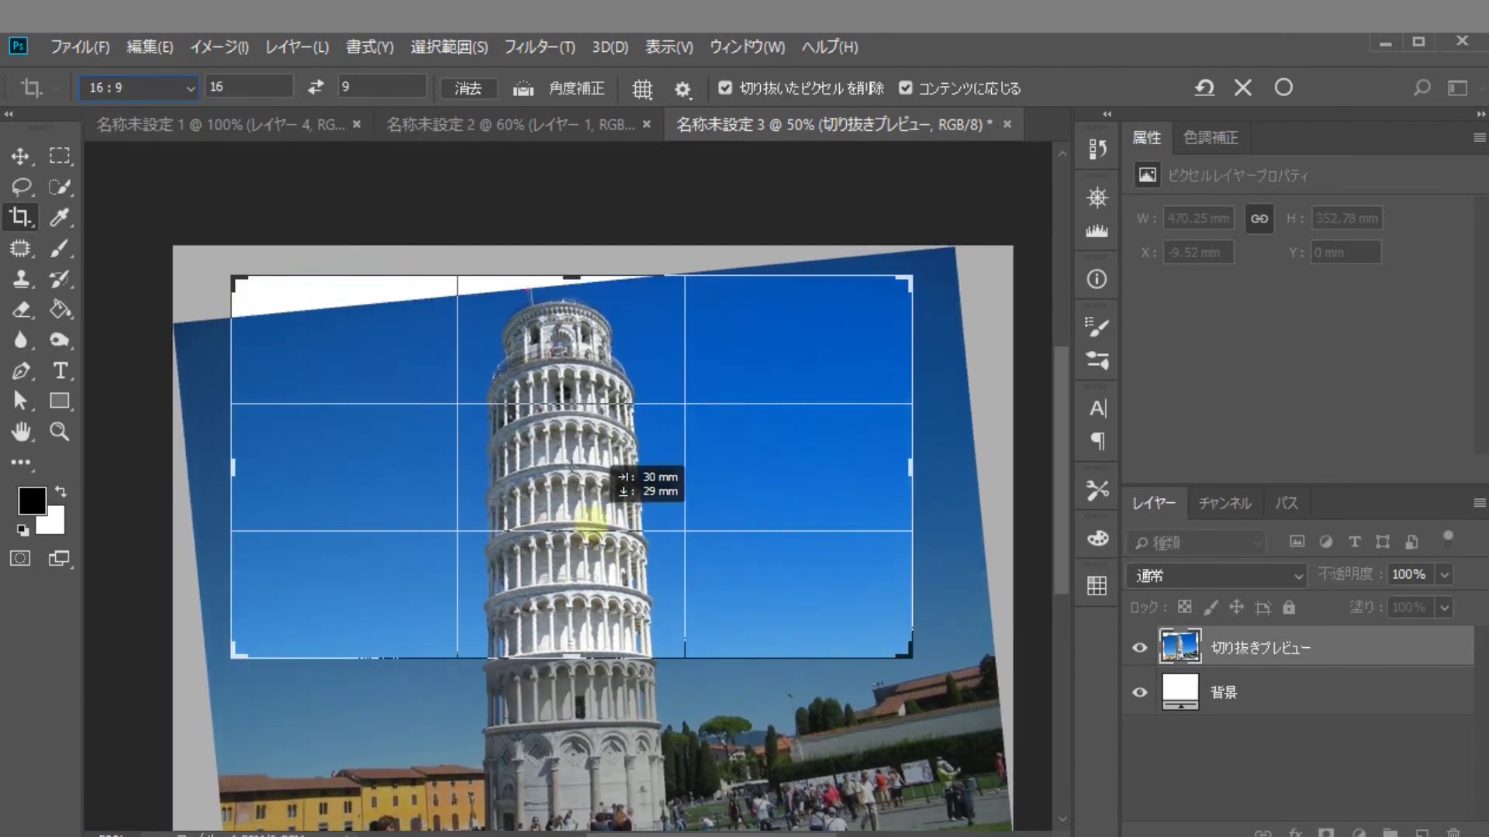
left_click_drag(589, 523, 591, 499)
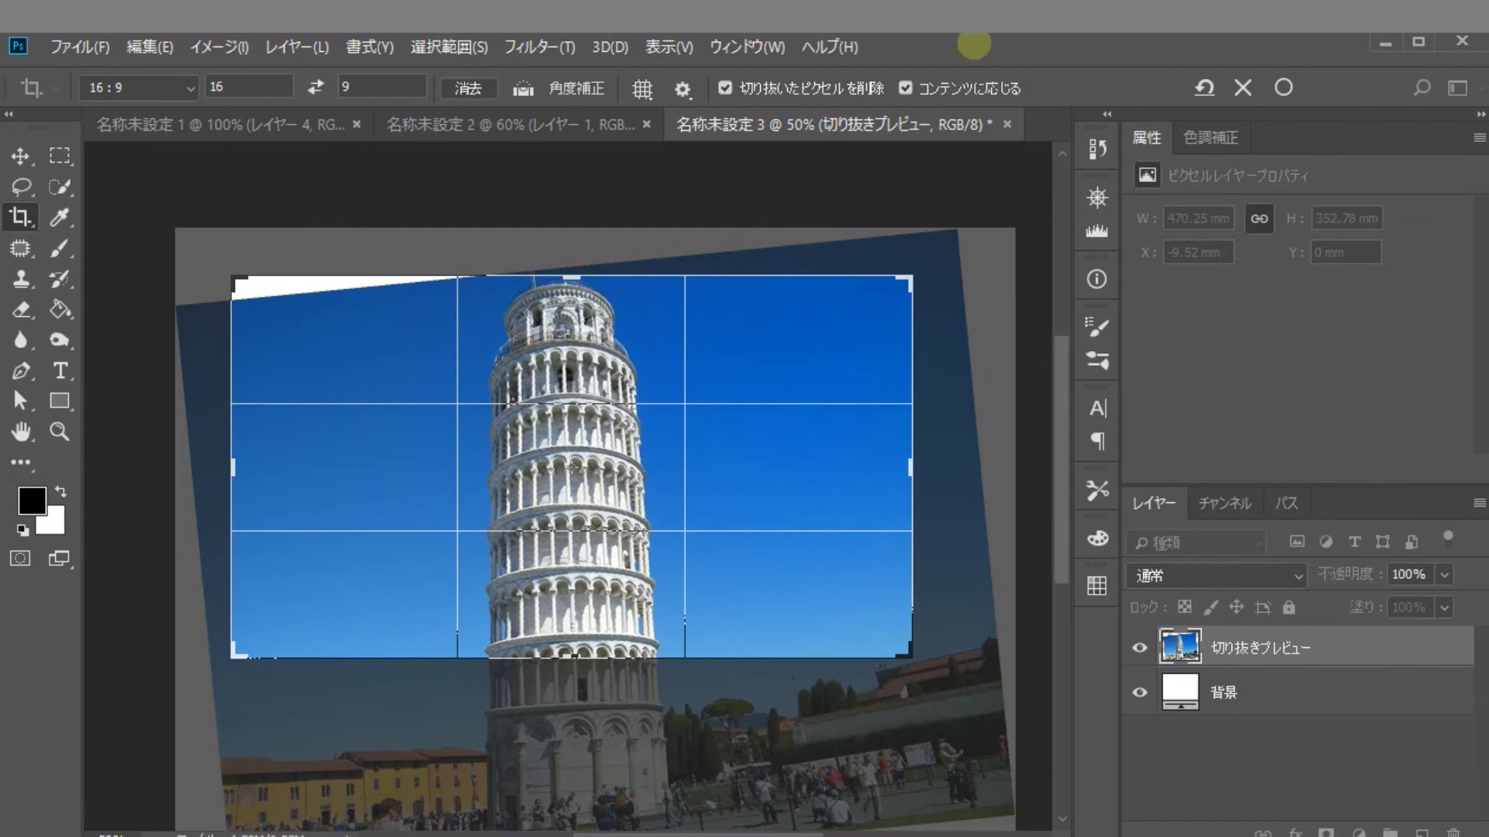
left_click(904, 88)
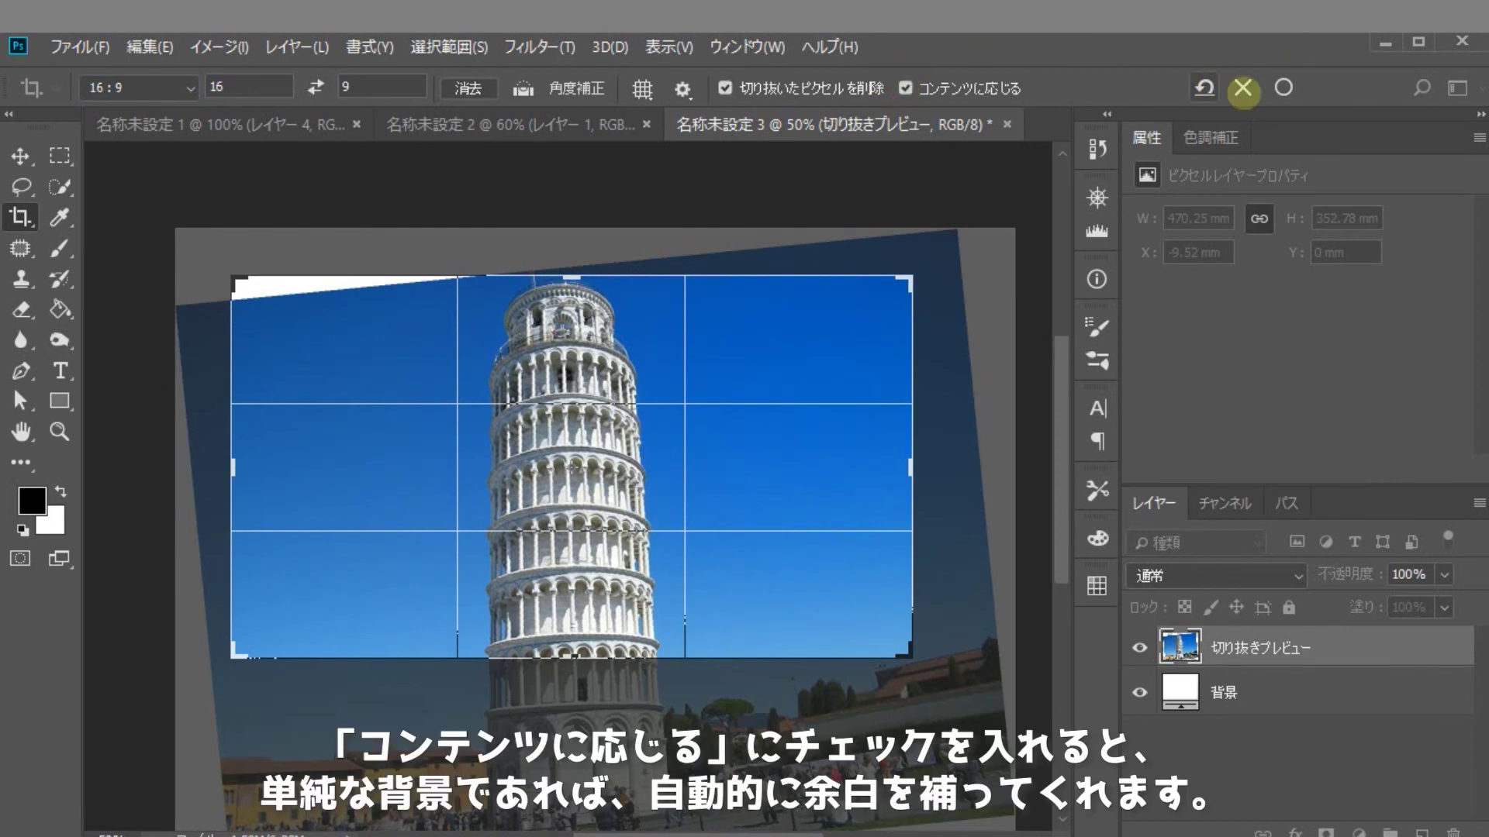
left_click(1283, 88)
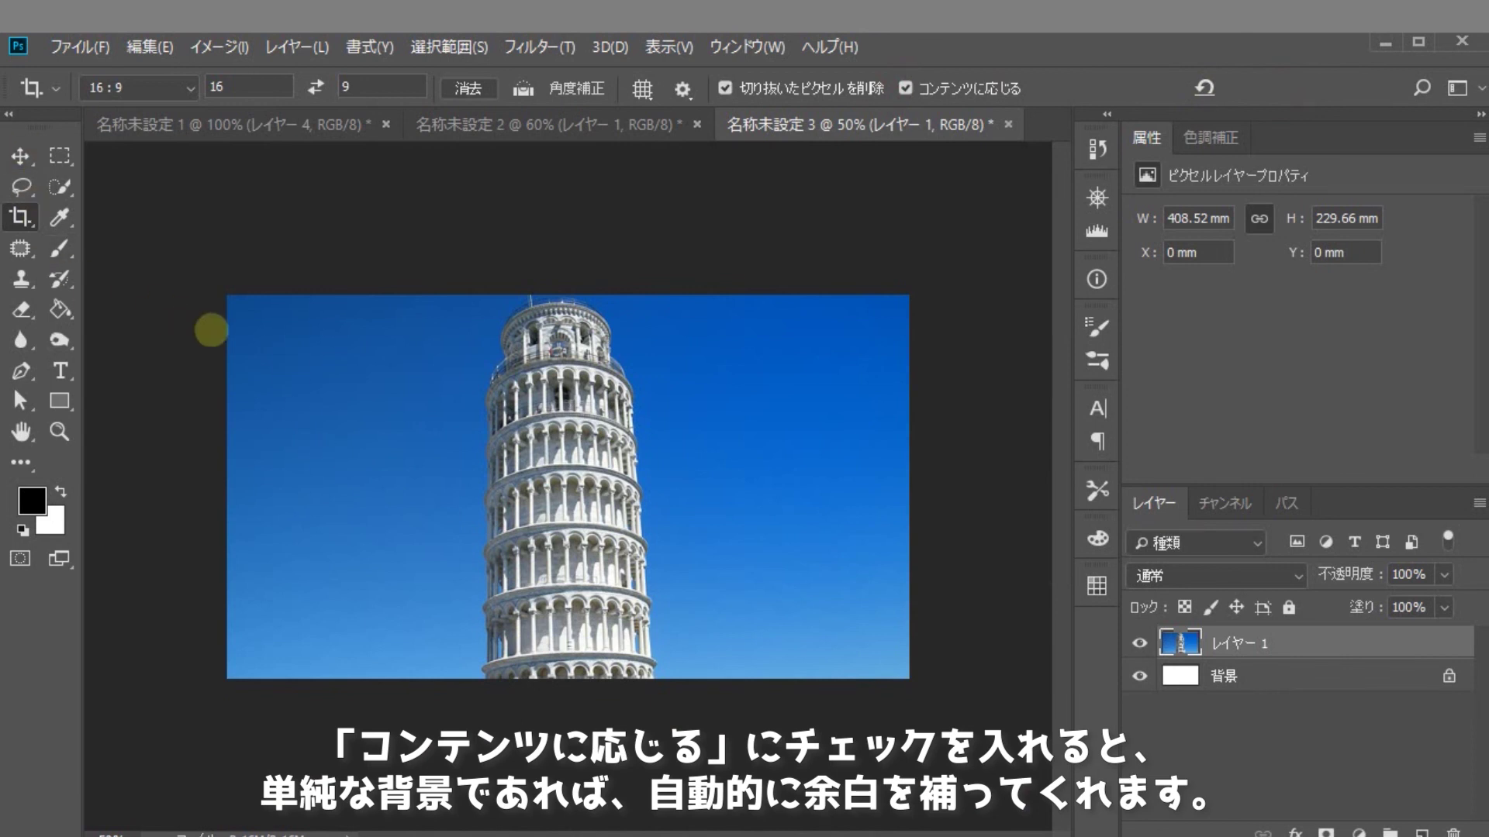
Cancel a trial enlarged crop, then re-straighten along the tower's edge and apply
left_click(283, 375)
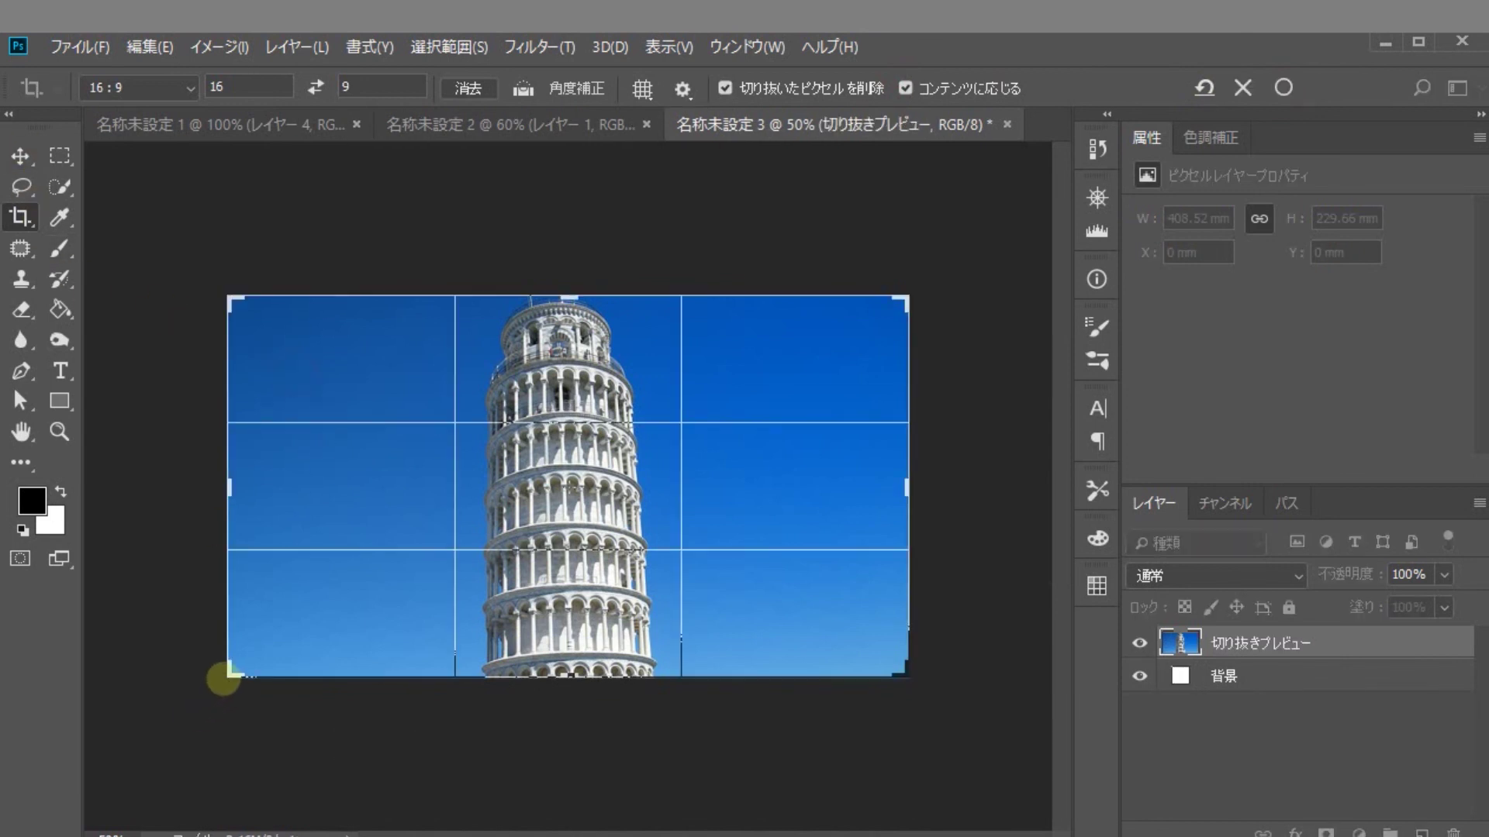
left_click_drag(229, 672, 206, 674)
key("Escape")
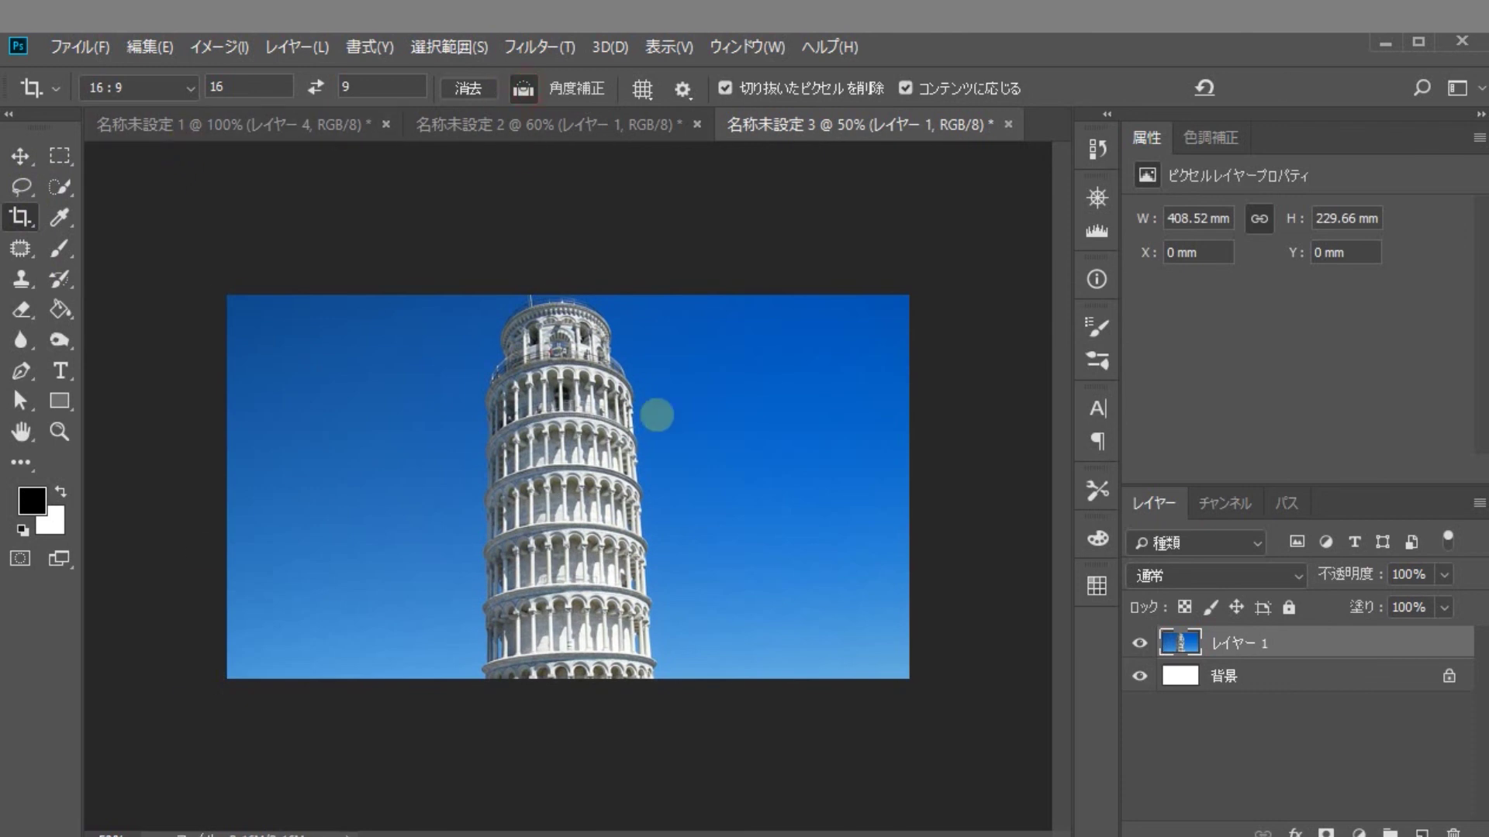
left_click_drag(657, 681, 623, 288)
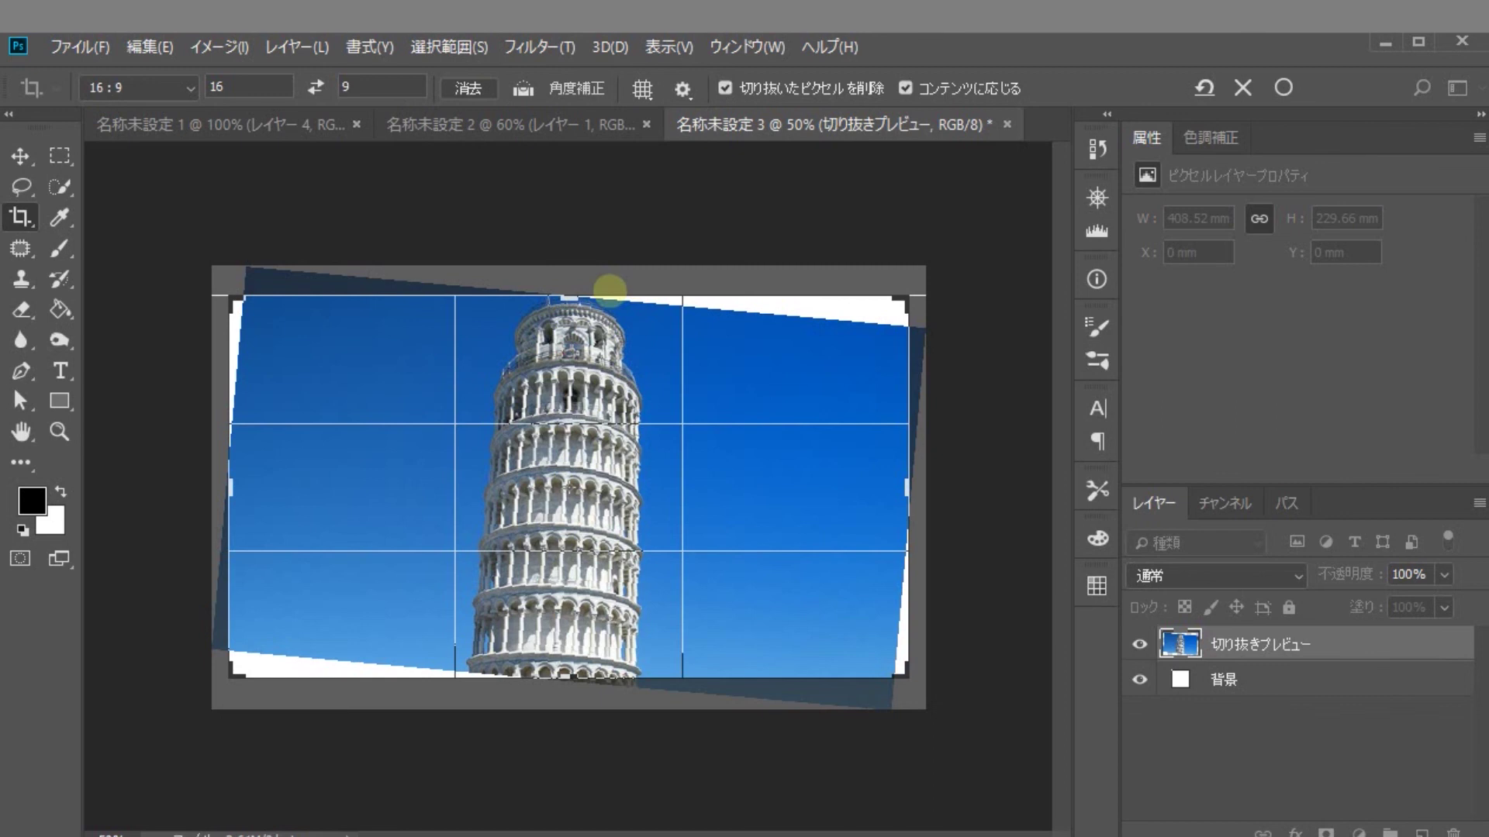
key("Return")
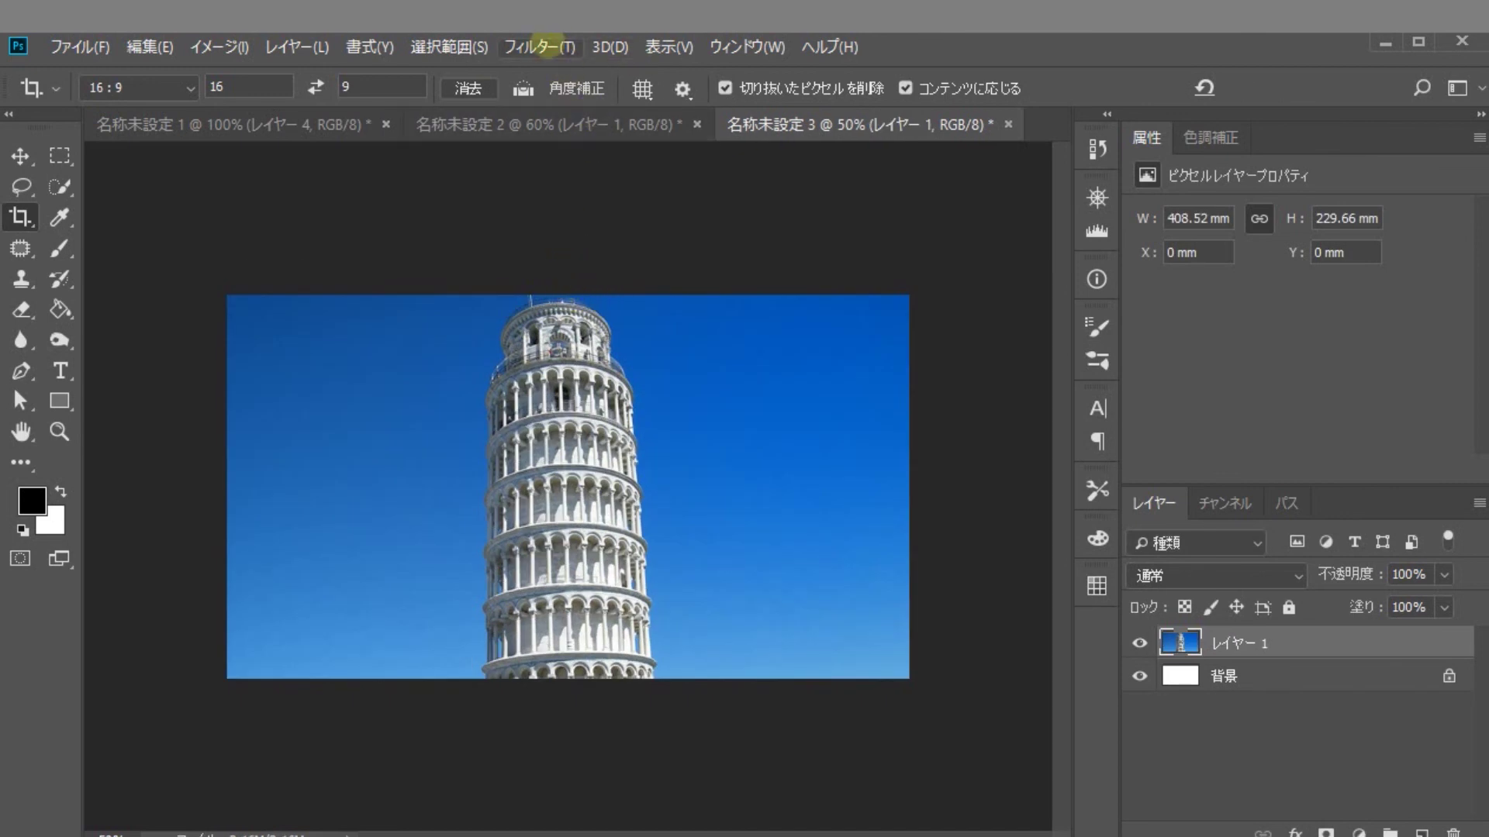
Distort the tower layer by pulling its top-right and top-left corners outward
left_click(147, 47)
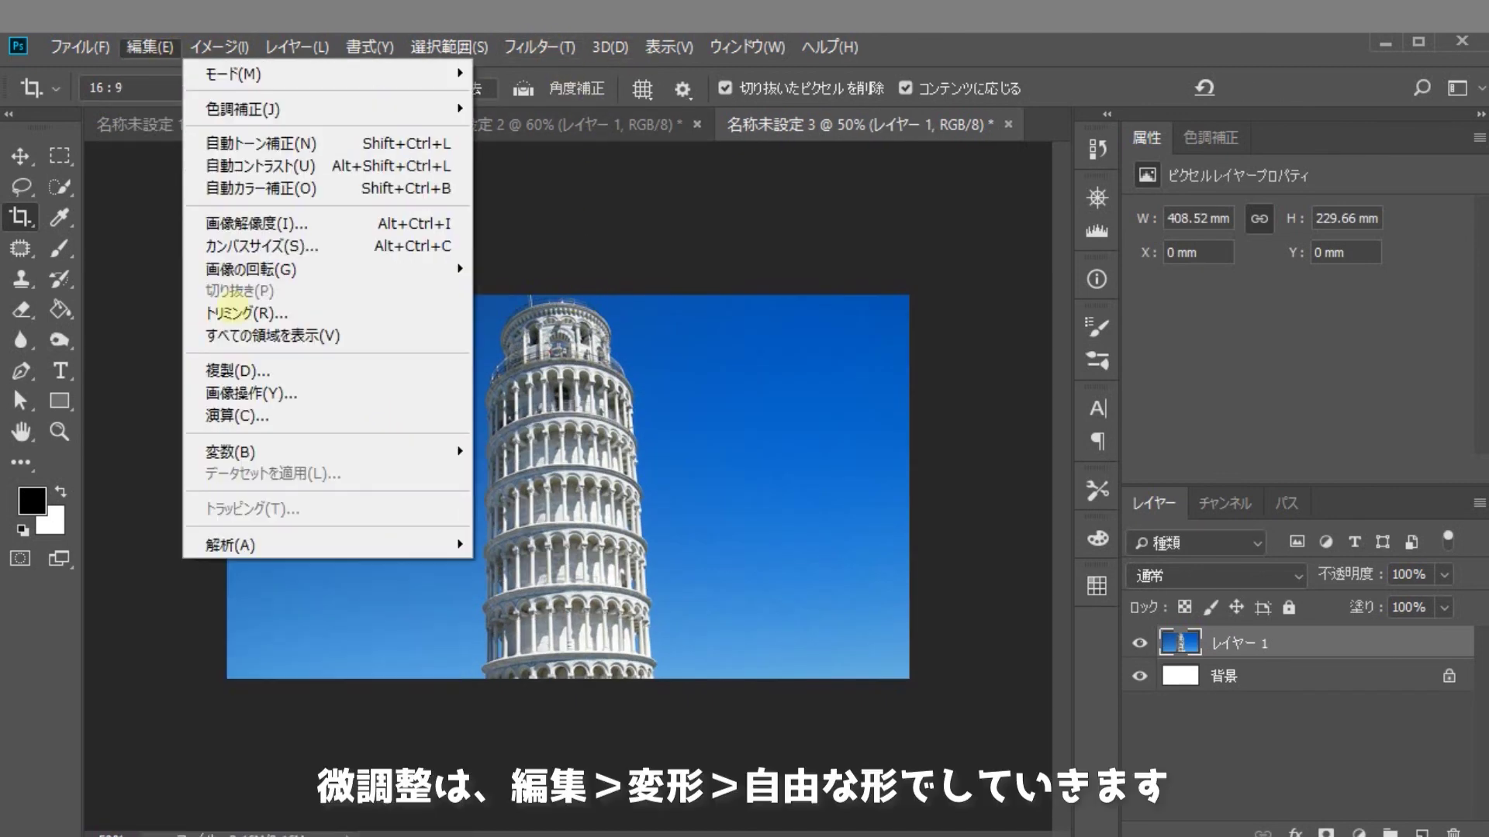
left_click(147, 158)
left_click(149, 46)
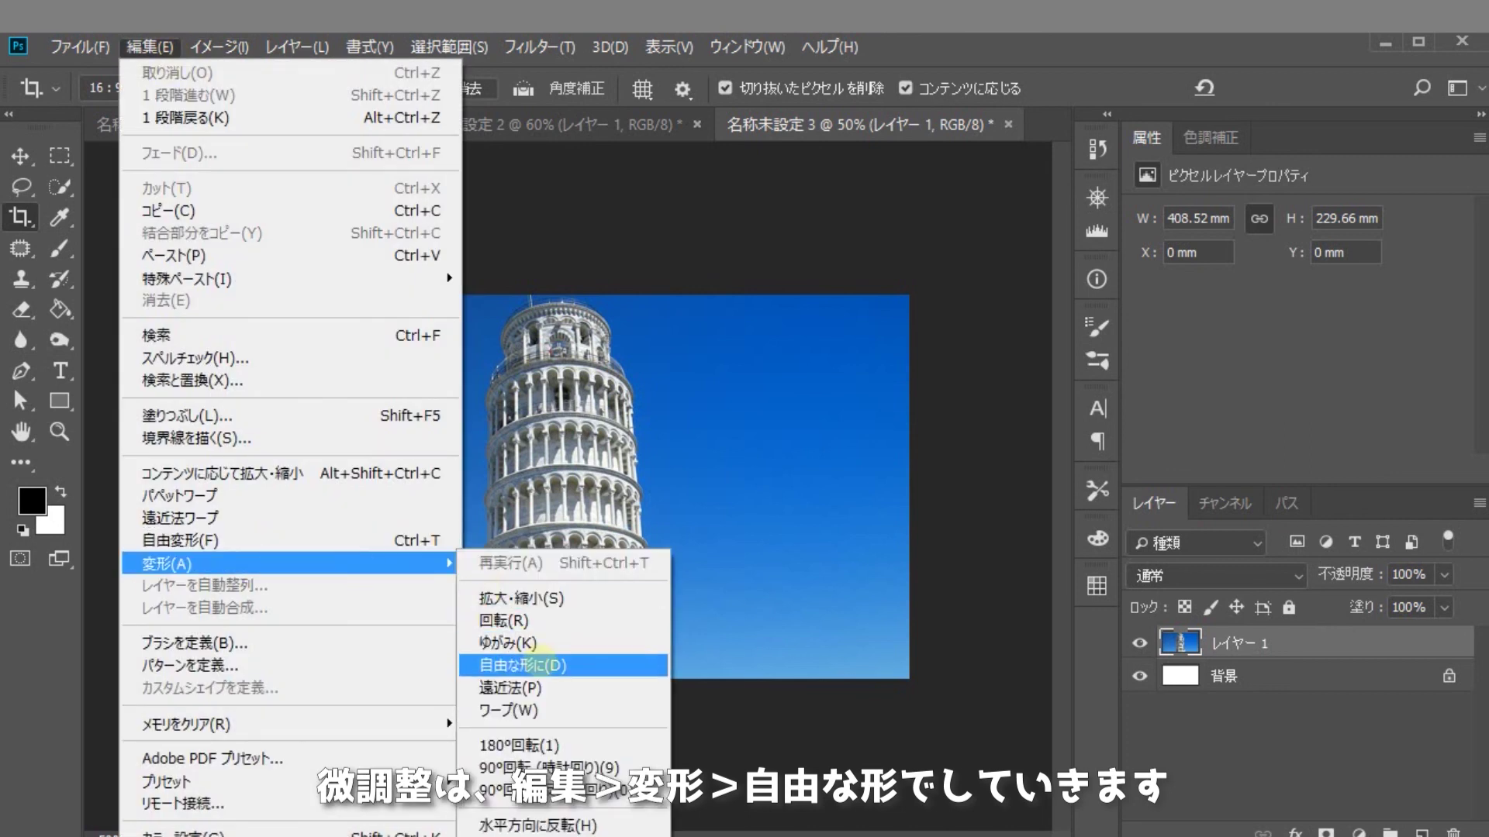
left_click(511, 665)
left_click_drag(908, 295, 934, 295)
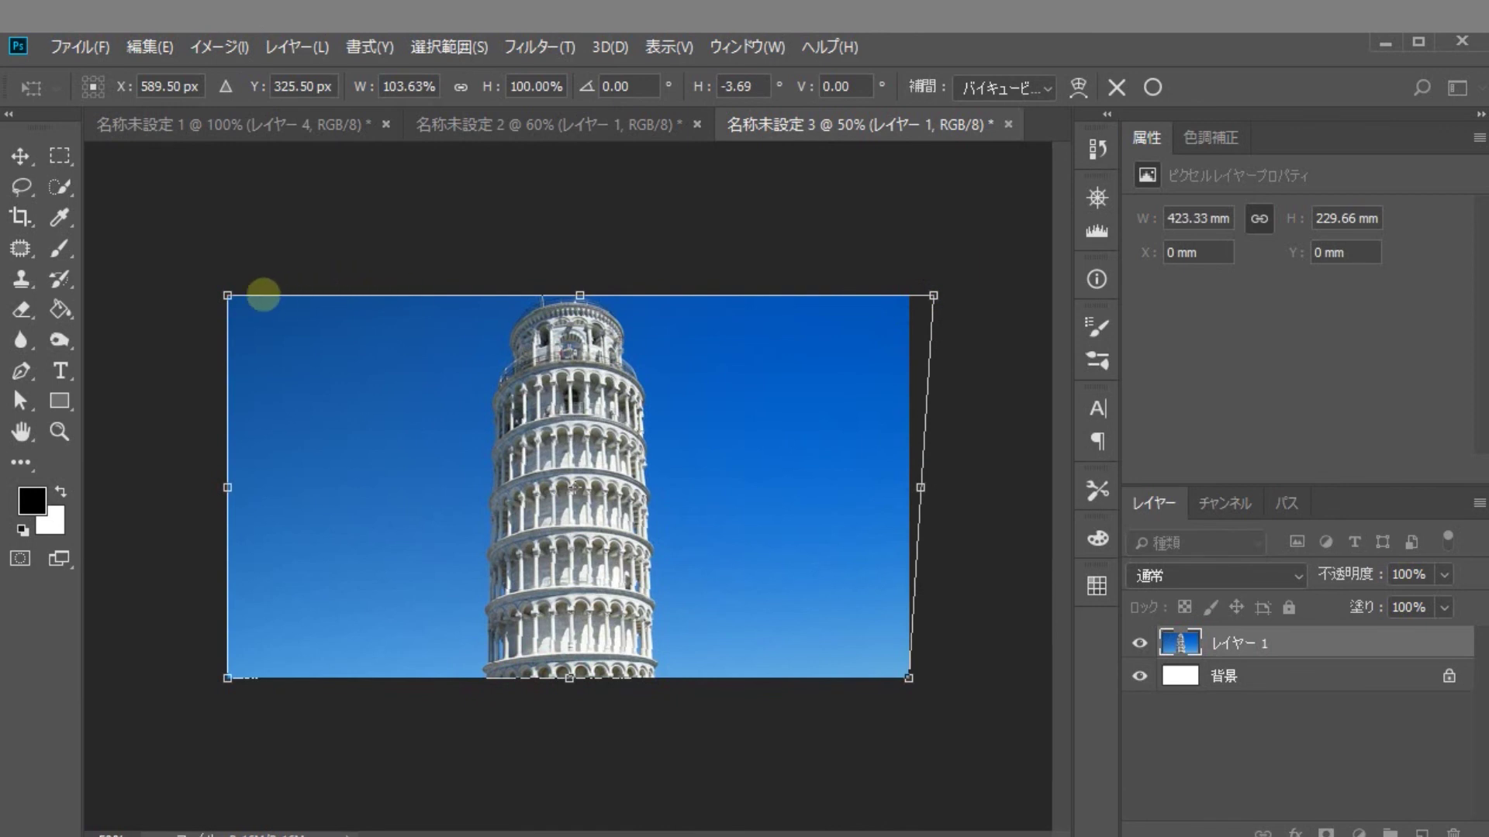
left_click_drag(228, 295, 213, 295)
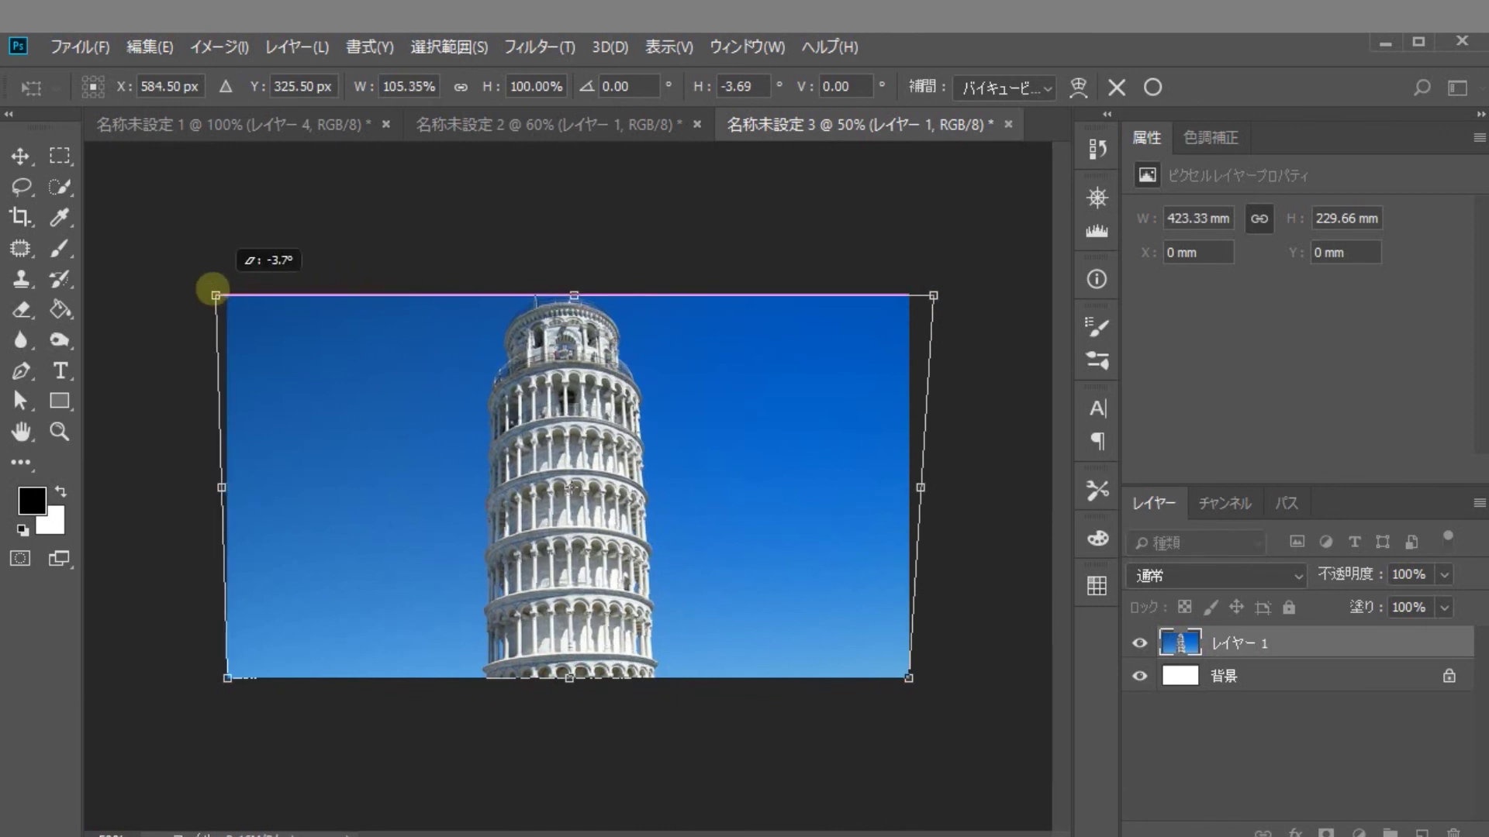
key("Return")
key("c")
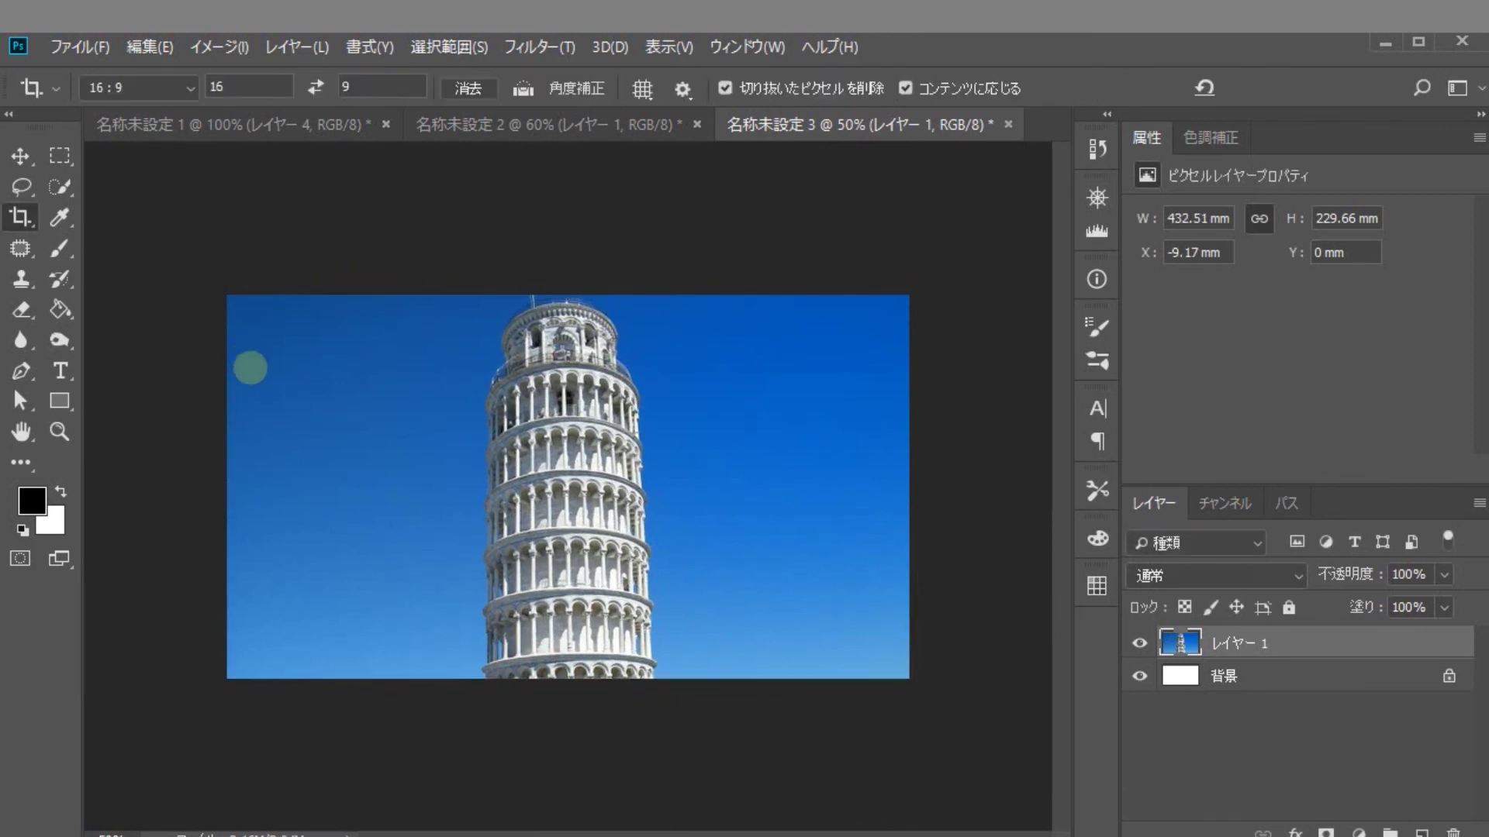
Set the crop guide overlay to Grid
left_click(636, 89)
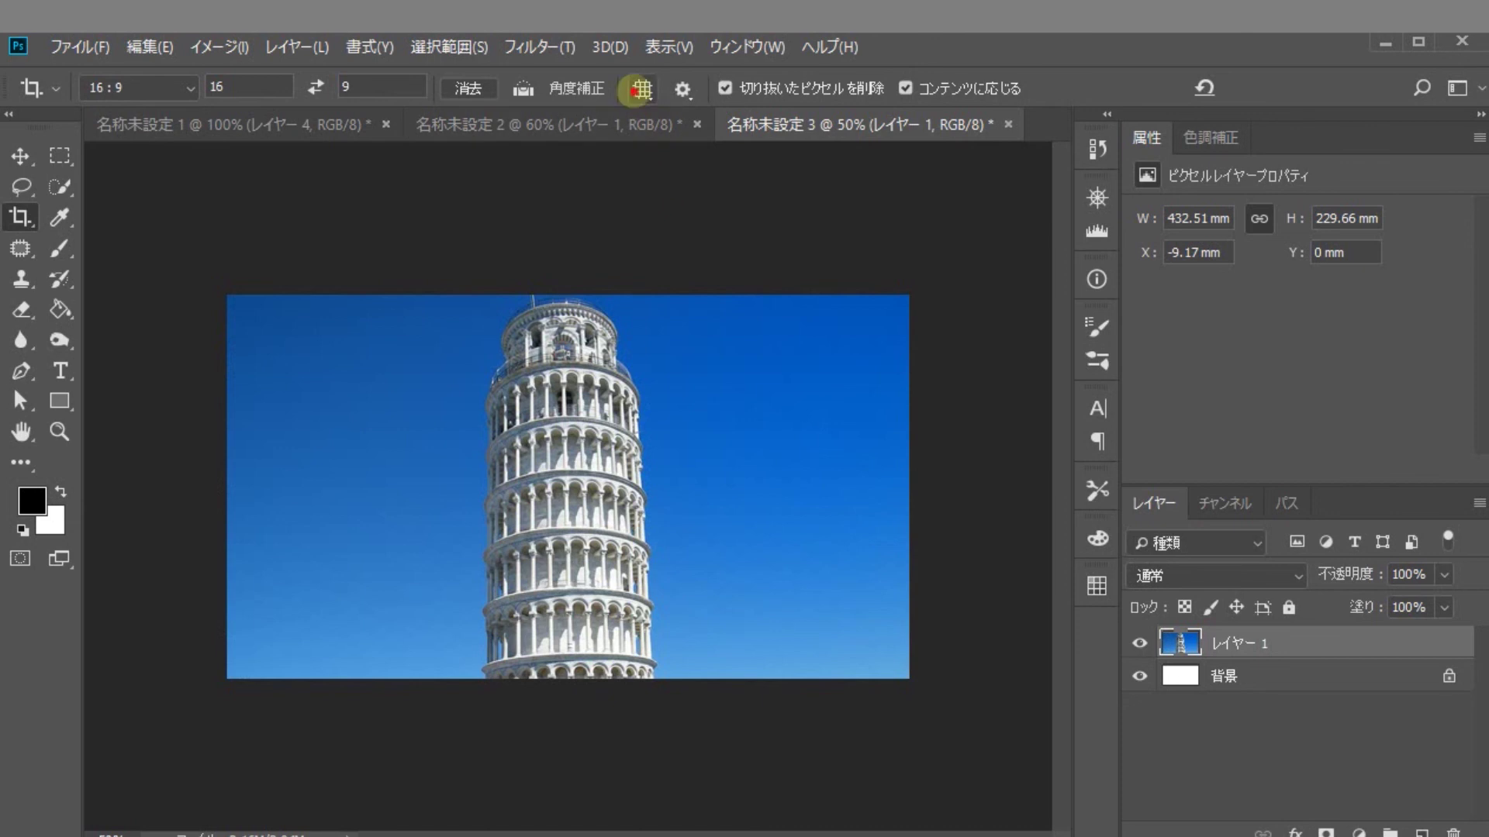
left_click(655, 115)
left_click(642, 89)
left_click(659, 130)
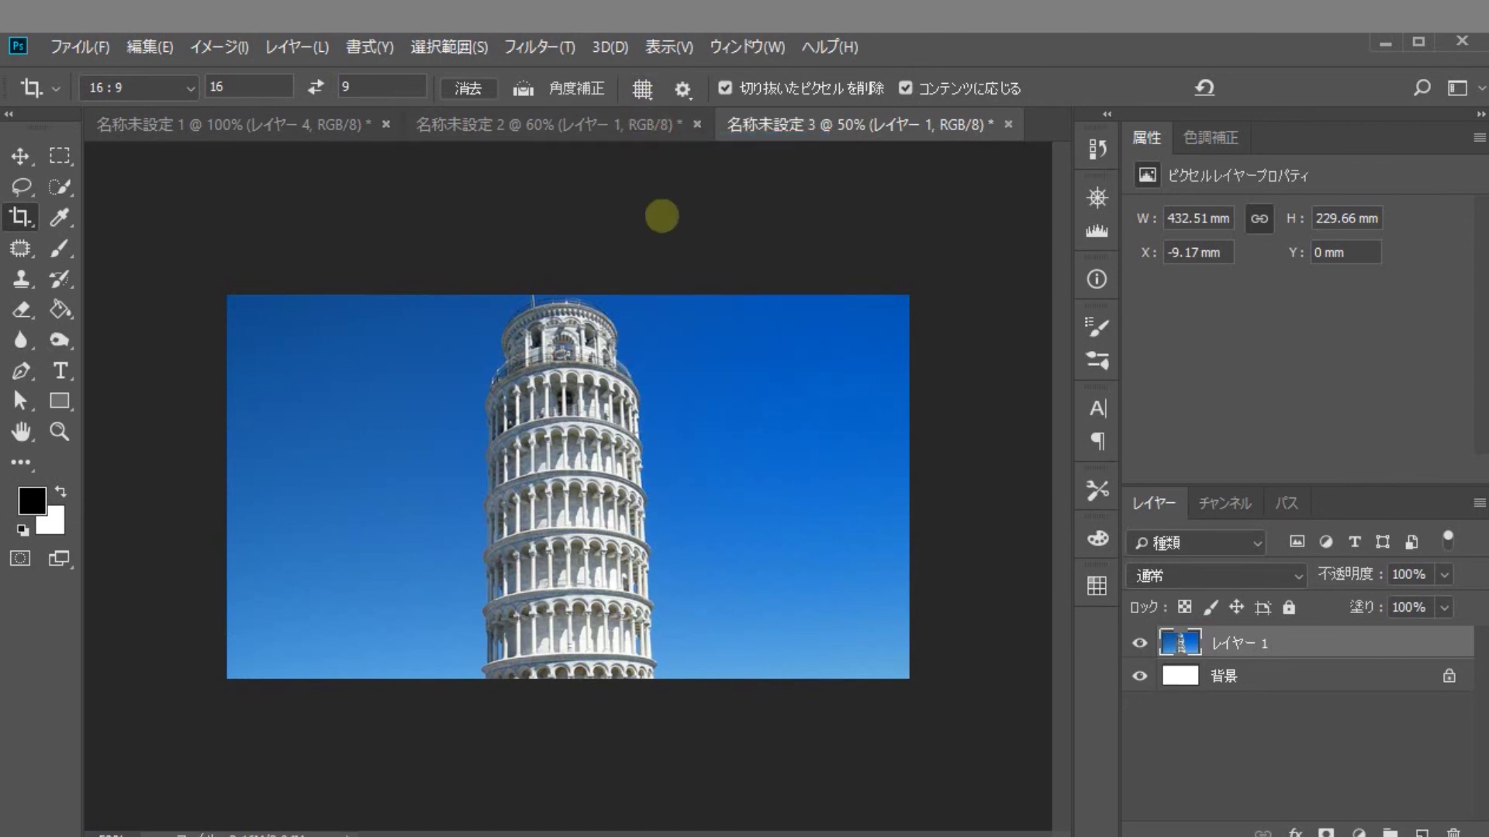
Recrop the transformed photo to 16:9, trimming the slanted right edge
left_click(641, 349)
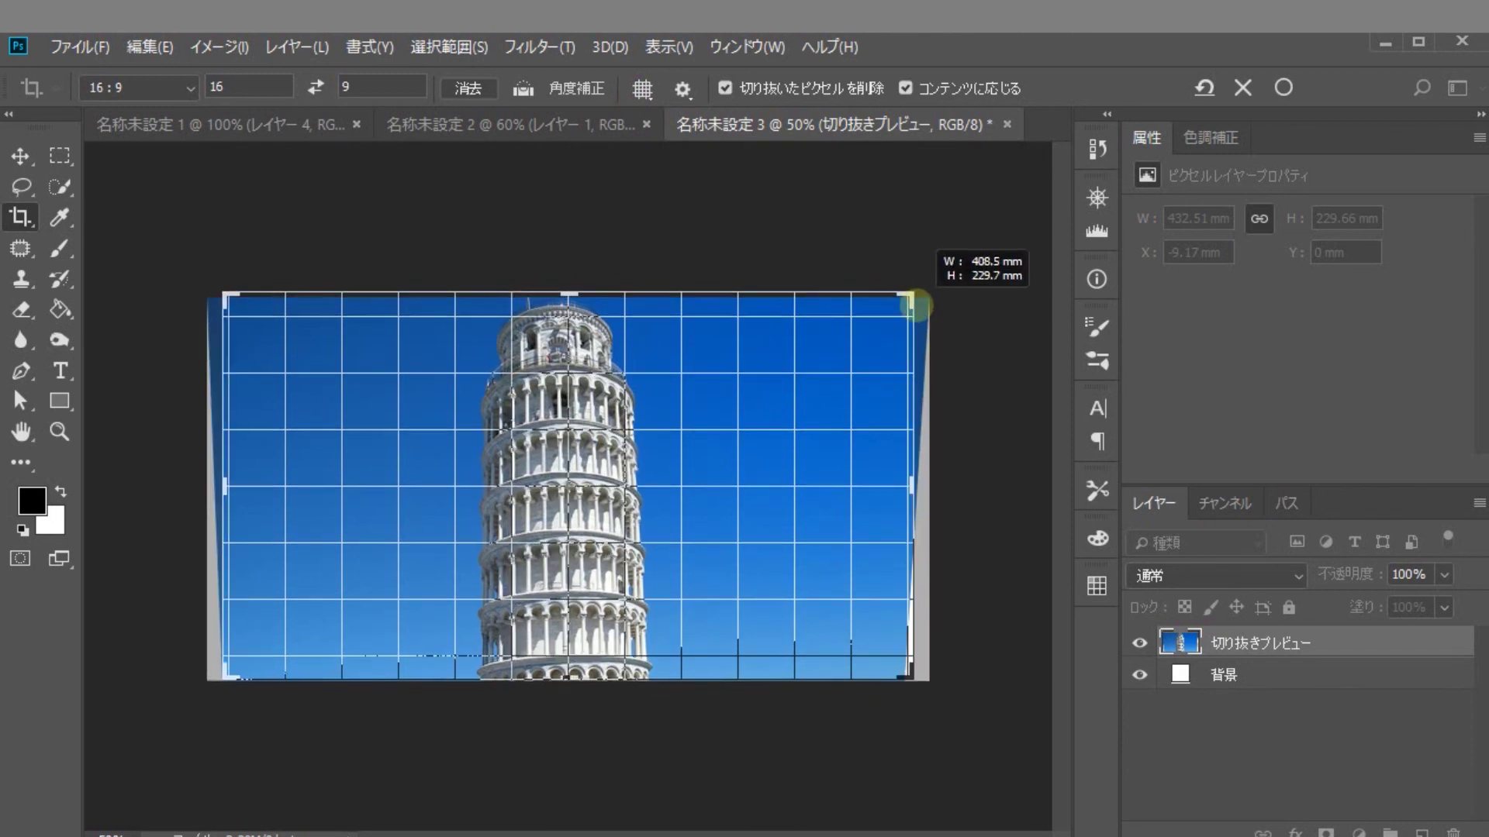
left_click_drag(915, 301, 910, 299)
left_click_drag(910, 492, 913, 496)
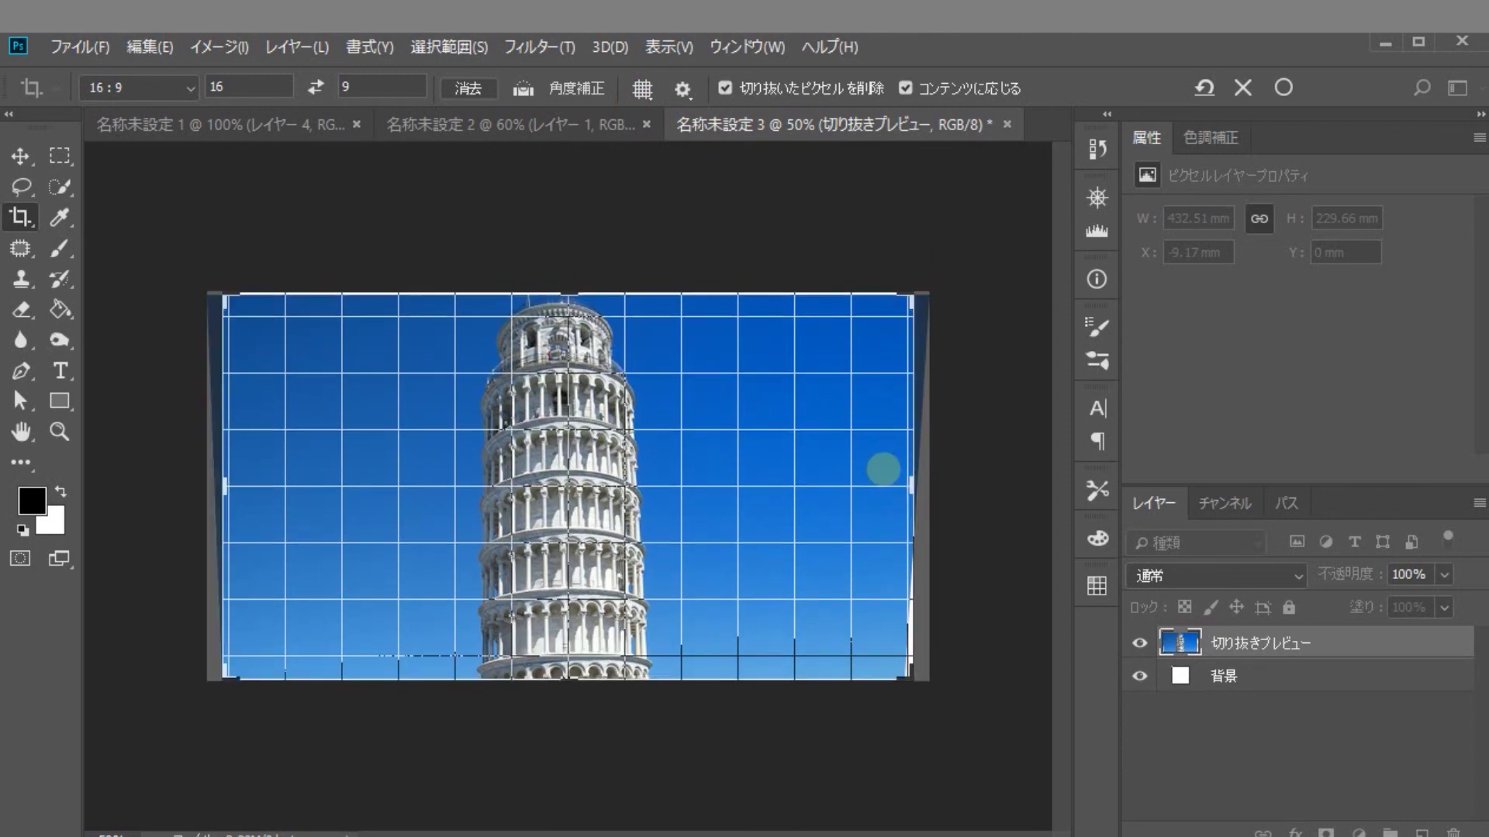
key("Return")
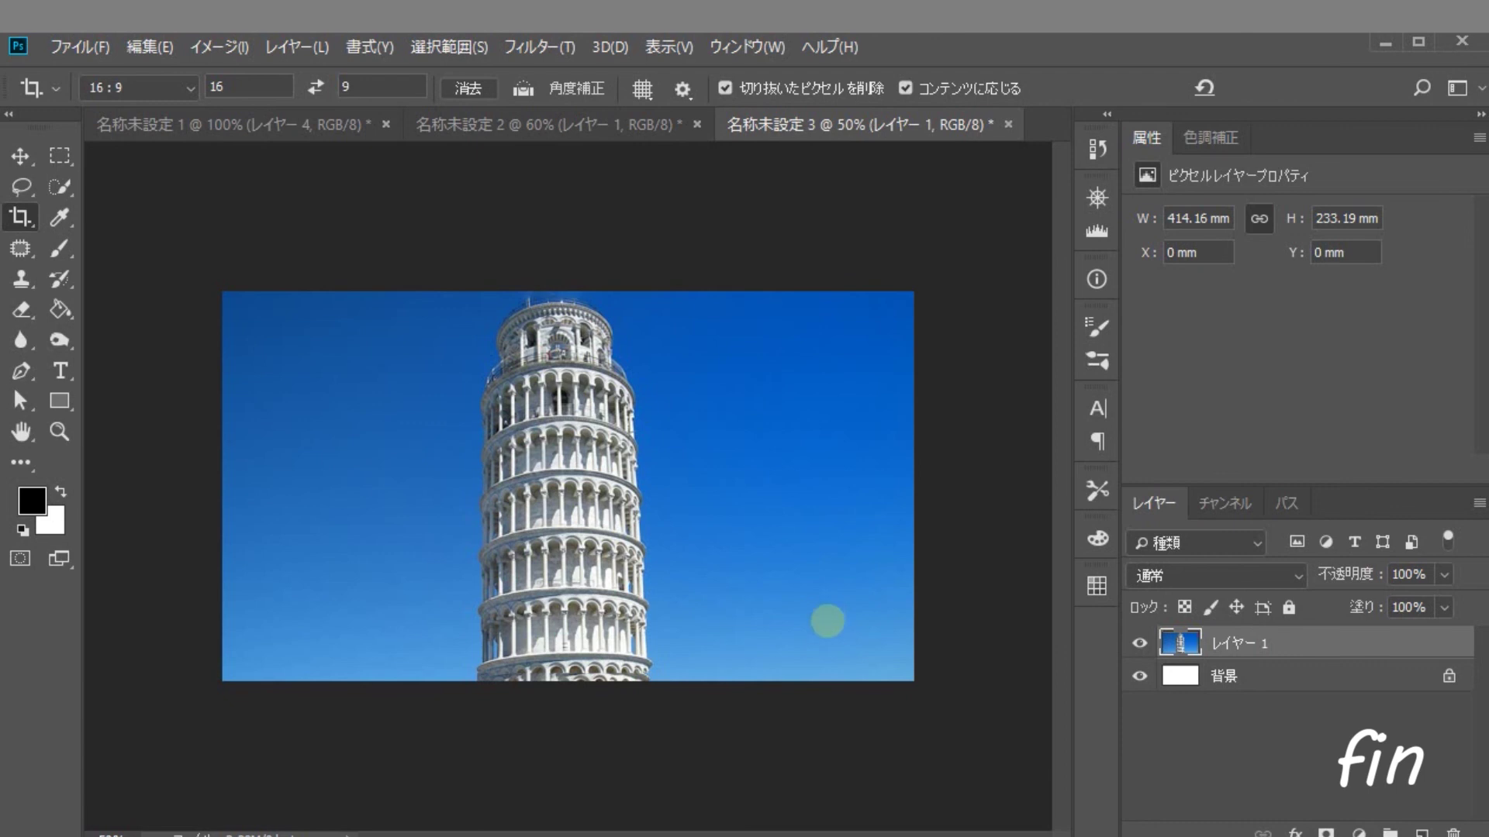